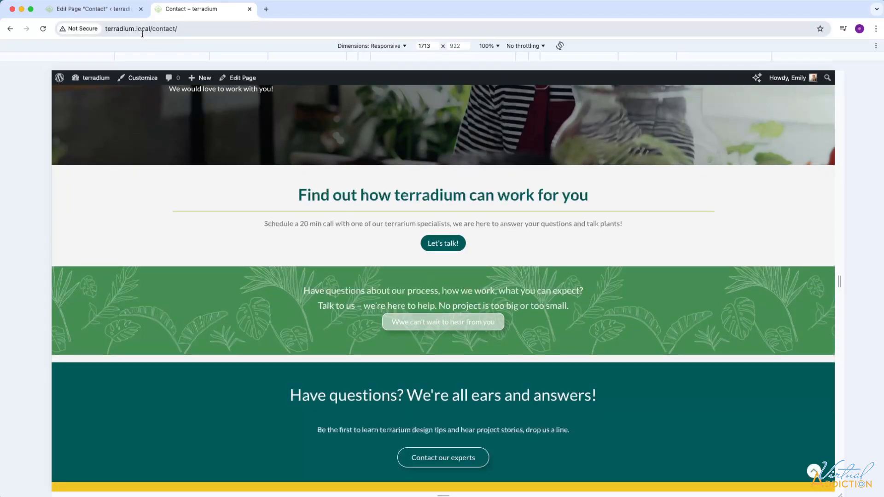
Step: Add a Container block to the Contact page below and outside the cta-banner stack, using the two-equal-column layout
{"action": "left_click", "coordinate": [90, 9]}
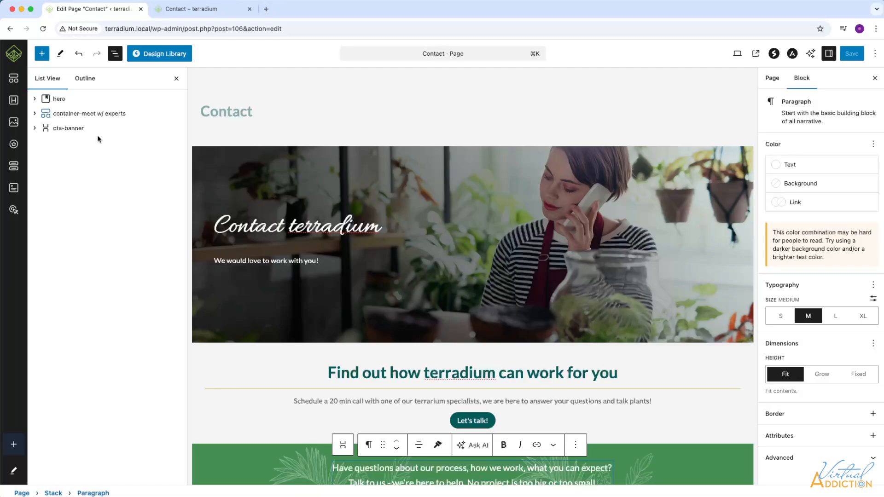
{"action": "scroll", "coordinate": [514, 338], "scroll_direction": "down", "scroll_amount": 5}
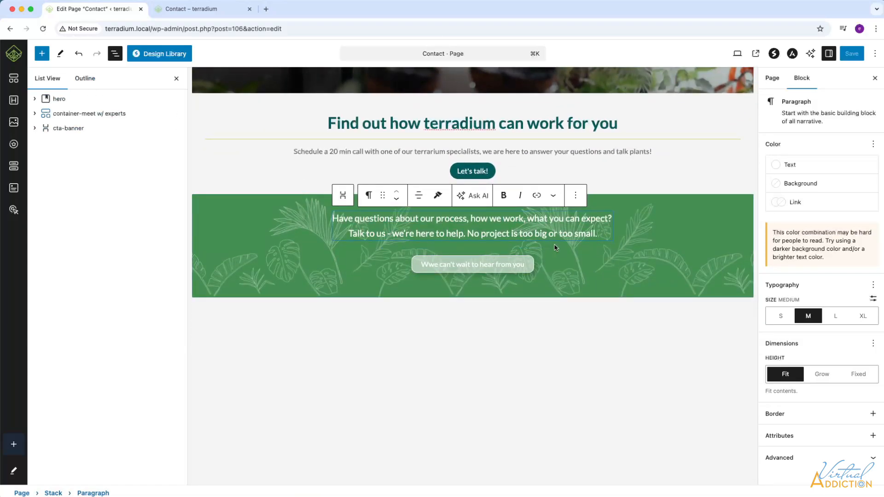
{"action": "left_click", "coordinate": [43, 54]}
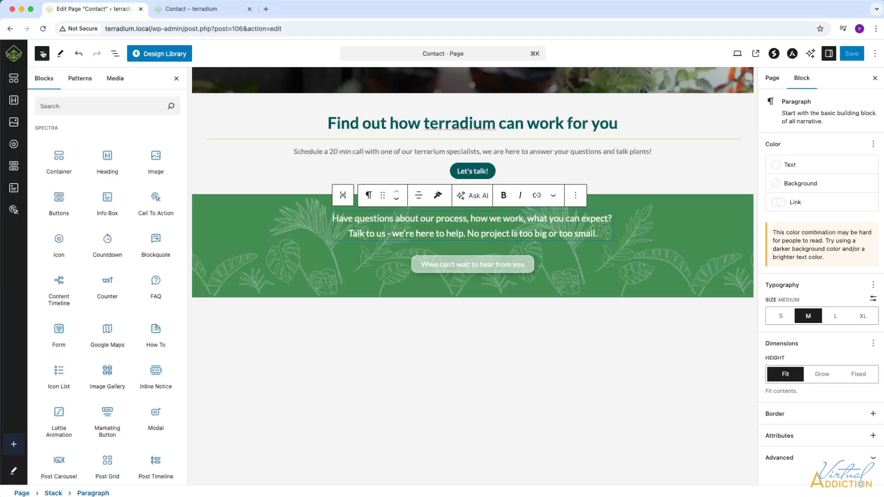
{"action": "left_click", "coordinate": [60, 158]}
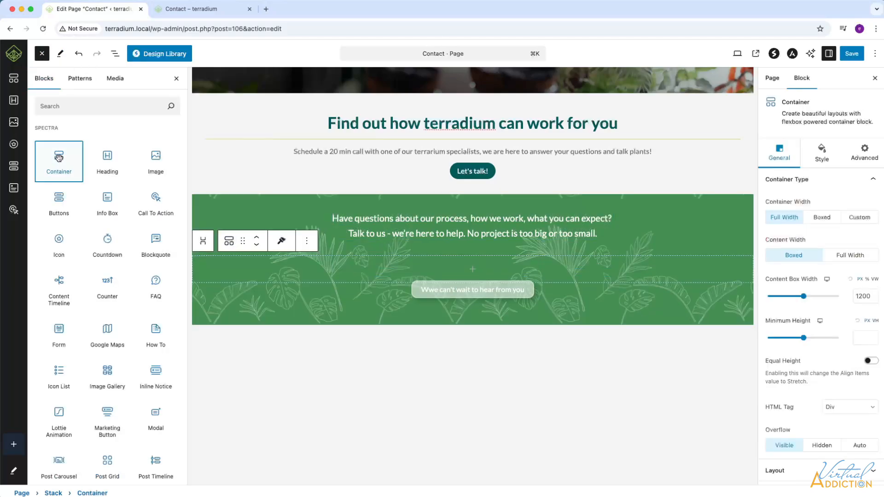
{"action": "left_click_drag", "start_coordinate": [77, 158], "coordinate": [46, 182]}
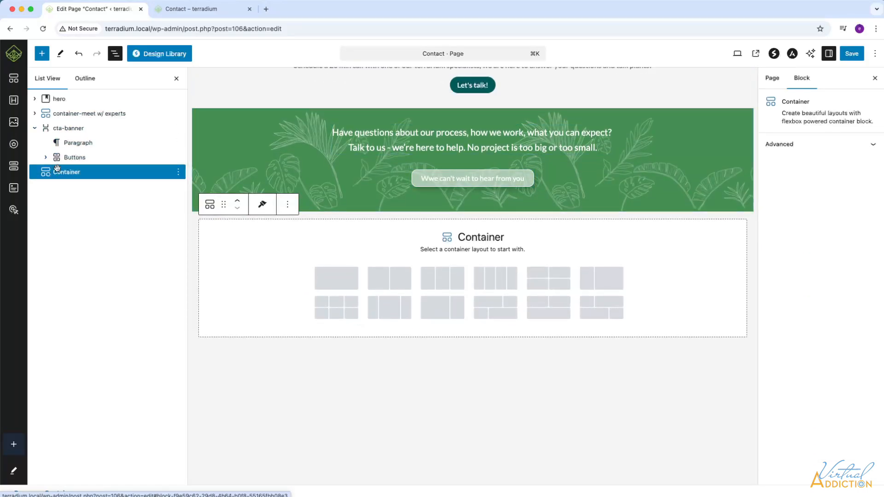
{"action": "left_click", "coordinate": [390, 283]}
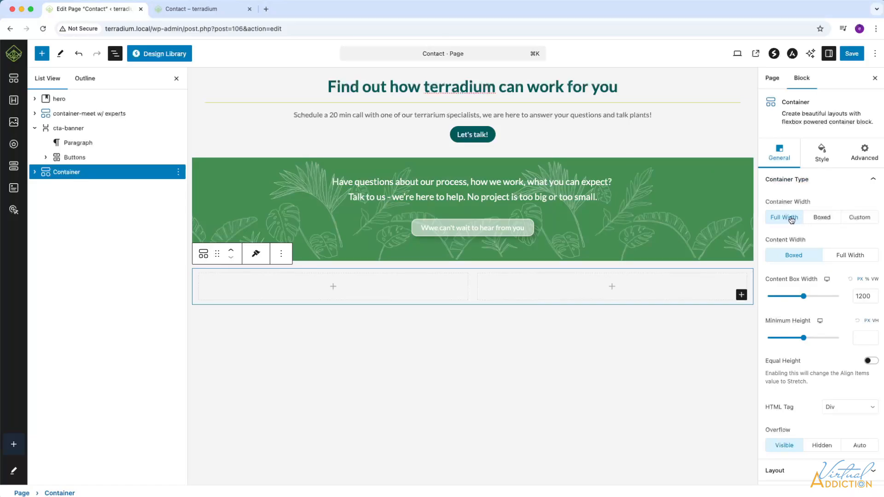
Step: Set the new outer container's width to Boxed and review its layout alignment settings
{"action": "left_click", "coordinate": [823, 219]}
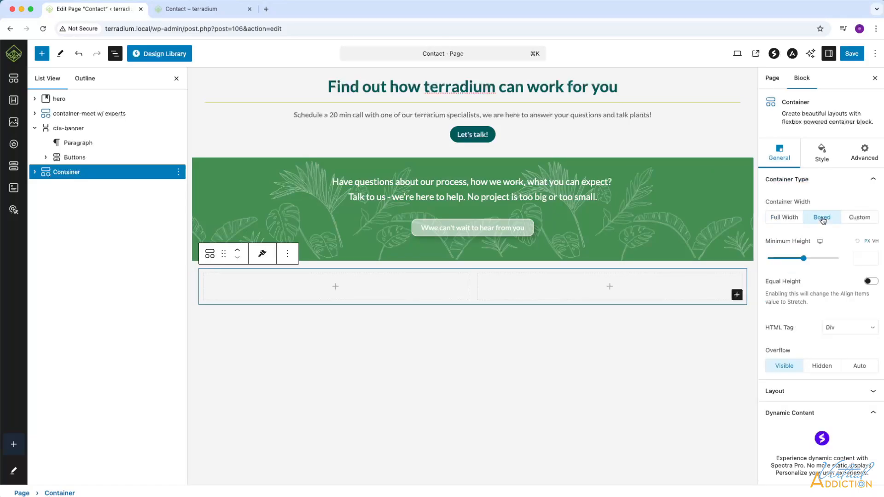
{"action": "scroll", "coordinate": [834, 323], "scroll_direction": "down", "scroll_amount": 2}
{"action": "left_click", "coordinate": [842, 357]}
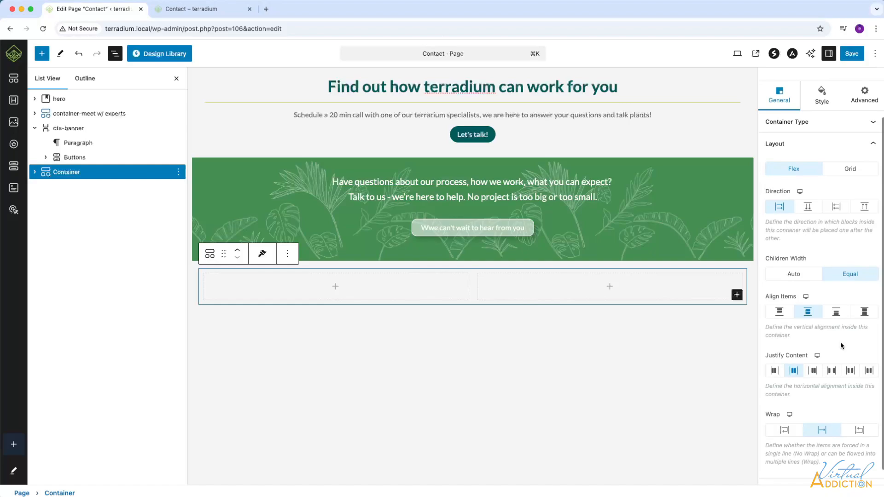
{"action": "scroll", "coordinate": [841, 345], "scroll_direction": "down", "scroll_amount": 1}
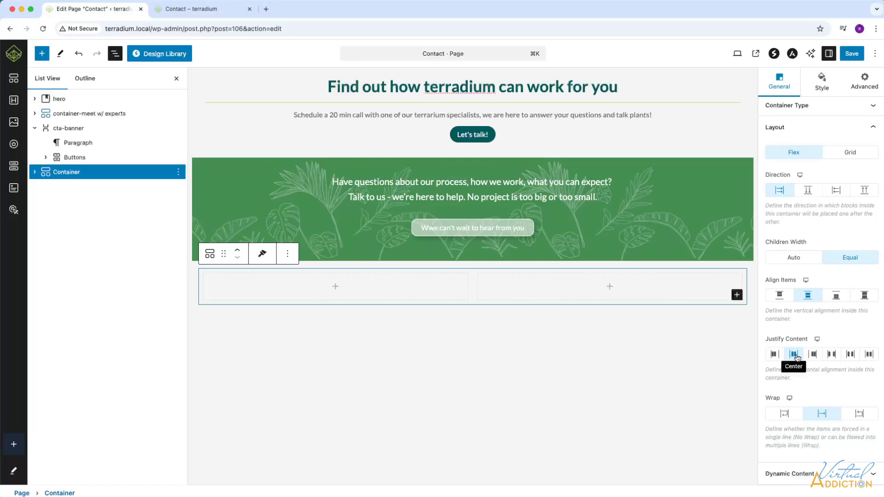
{"action": "scroll", "coordinate": [797, 358], "scroll_direction": "up", "scroll_amount": 4}
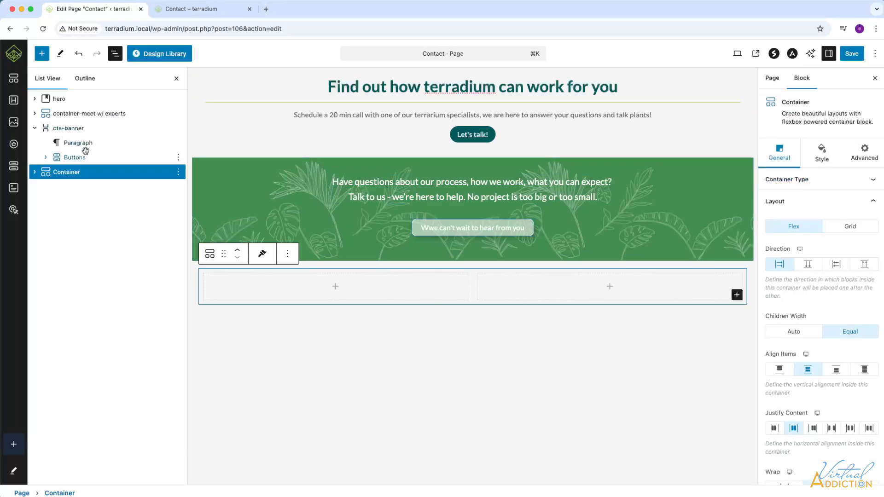
Step: Set the custom width of the first inner container to 40% and the second to 60%
{"action": "left_click", "coordinate": [35, 176]}
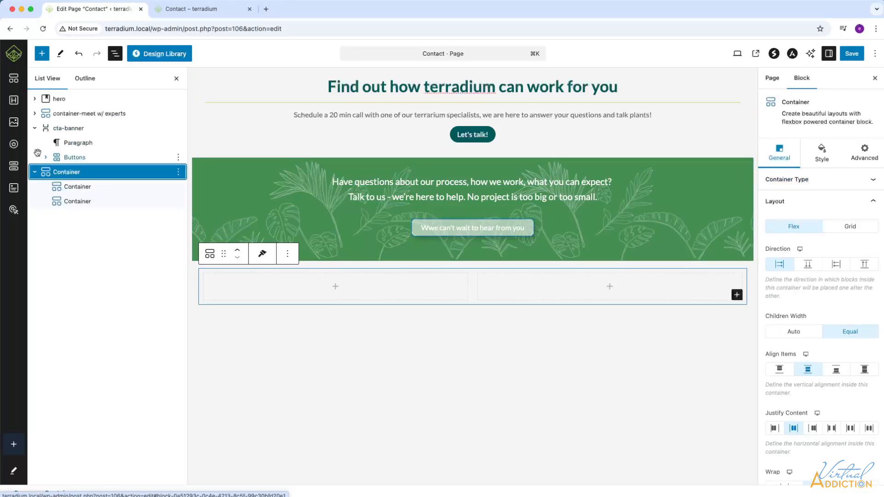
{"action": "left_click", "coordinate": [77, 187]}
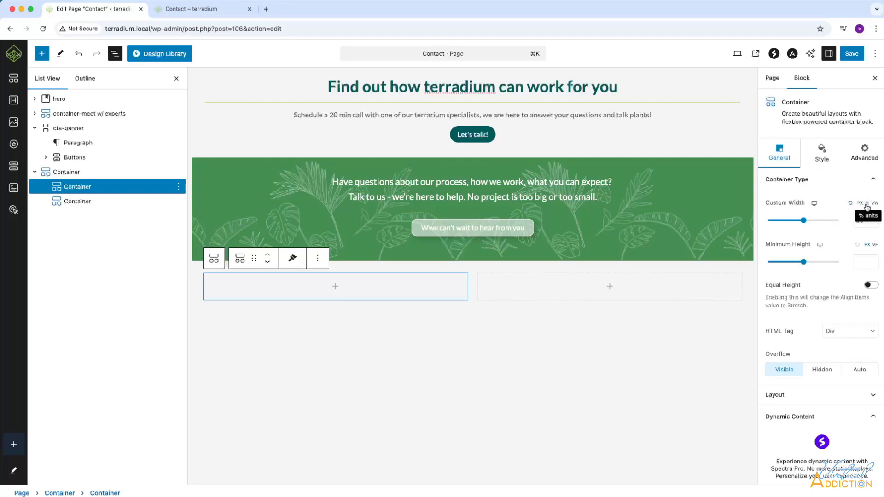
{"action": "double_click", "coordinate": [868, 221]}
{"action": "type", "text": "40"}
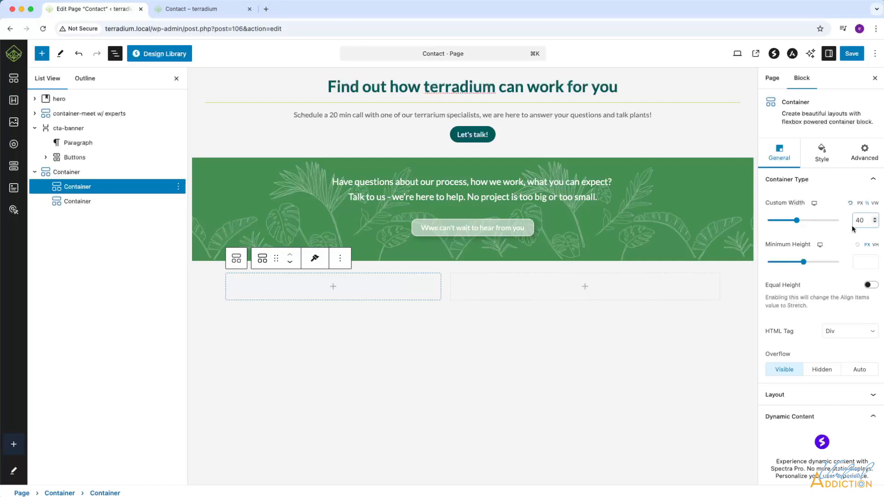
{"action": "left_click", "coordinate": [81, 203]}
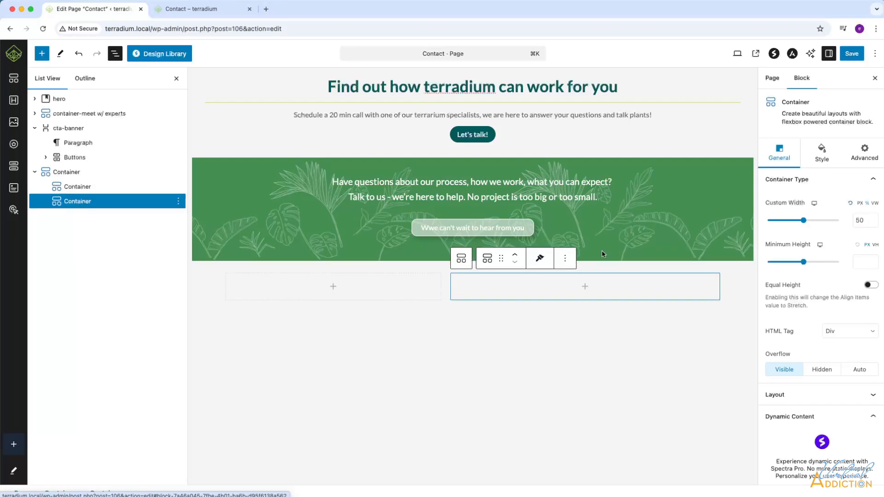
{"action": "double_click", "coordinate": [868, 220]}
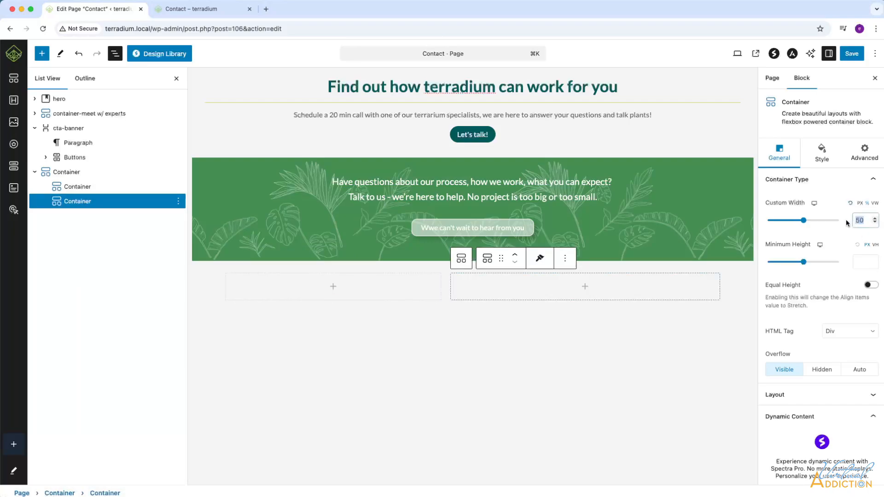
{"action": "type", "text": "60"}
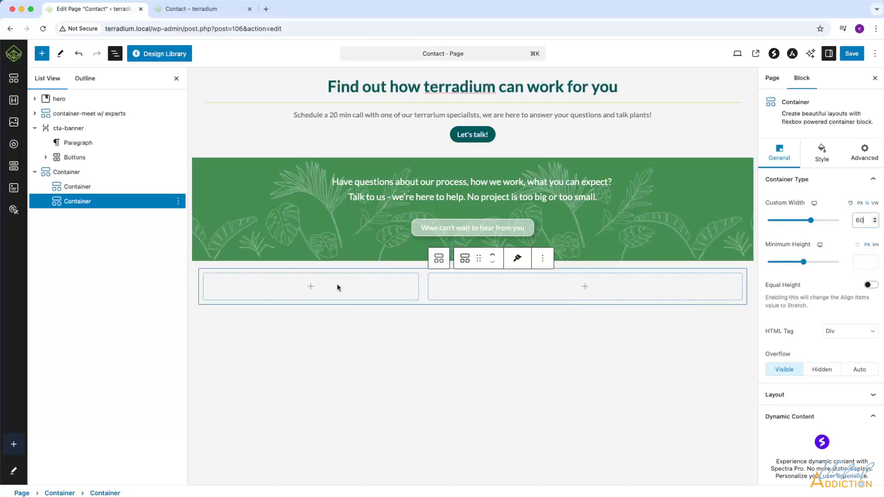
Step: Insert an Icon List block into the 40% column and show the page's block structure
{"action": "left_click", "coordinate": [310, 288]}
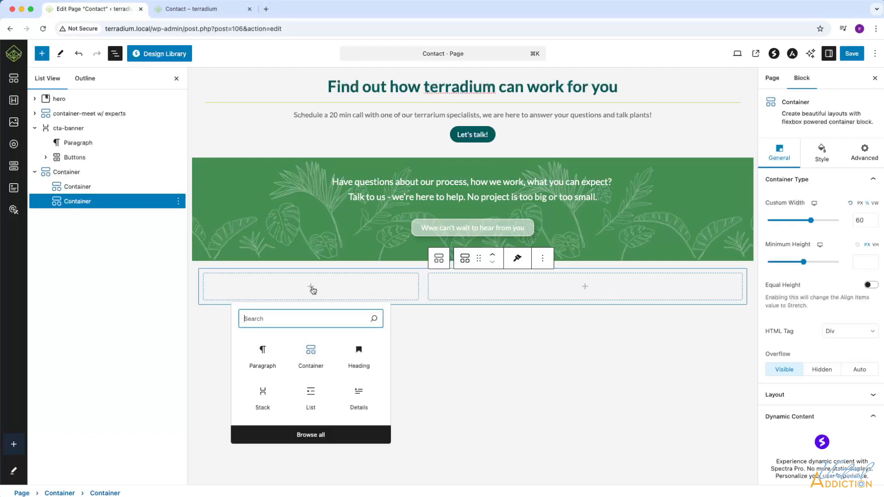
{"action": "left_click", "coordinate": [313, 437]}
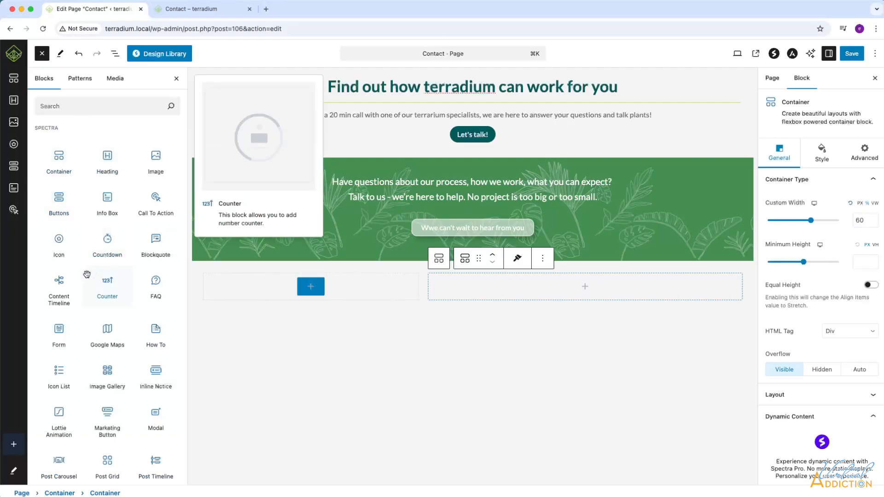
{"action": "left_click", "coordinate": [55, 370]}
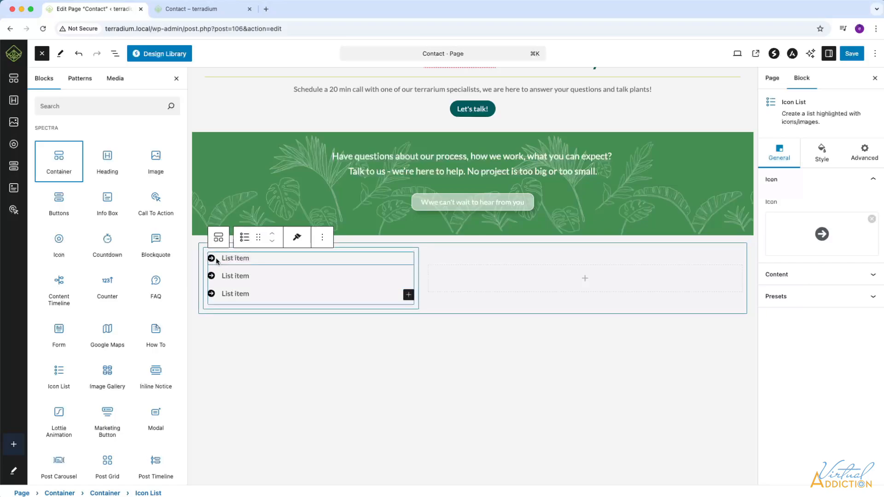
{"action": "key", "text": "ctrl+alt+o"}
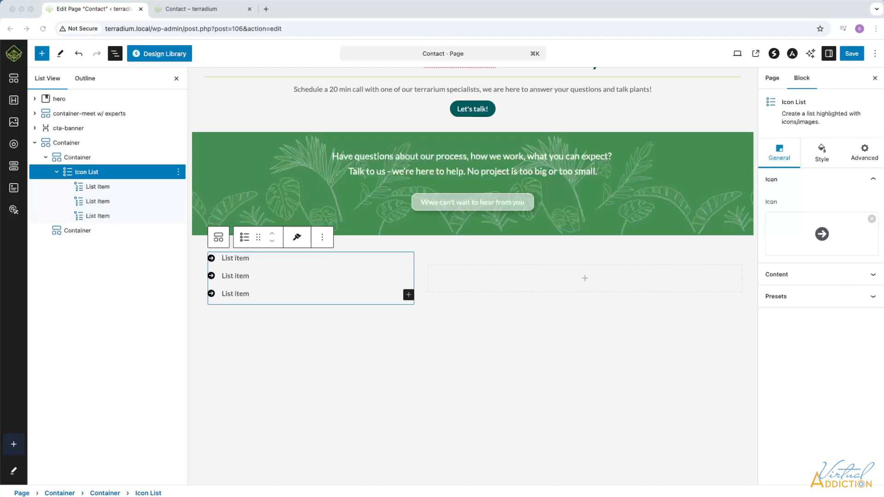
Step: Paste the business address into the first list item and give it the Map Location icon with the pin, found by searching "map"
{"action": "left_click", "coordinate": [242, 258]}
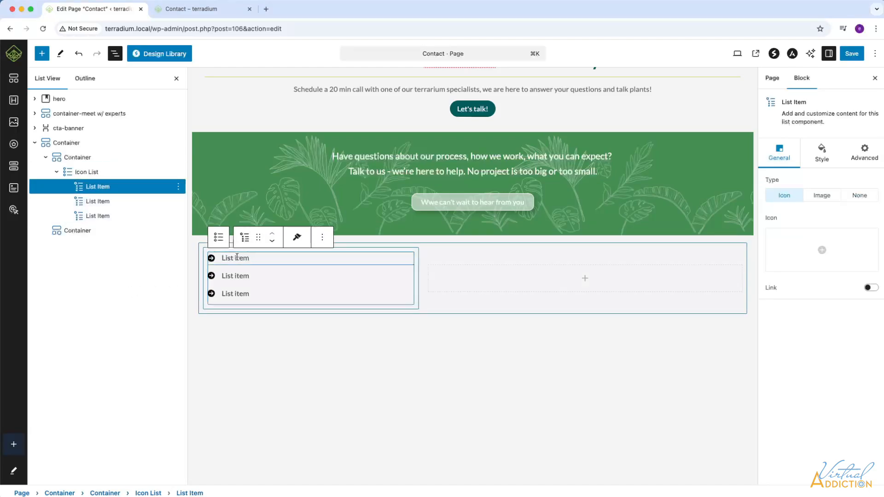
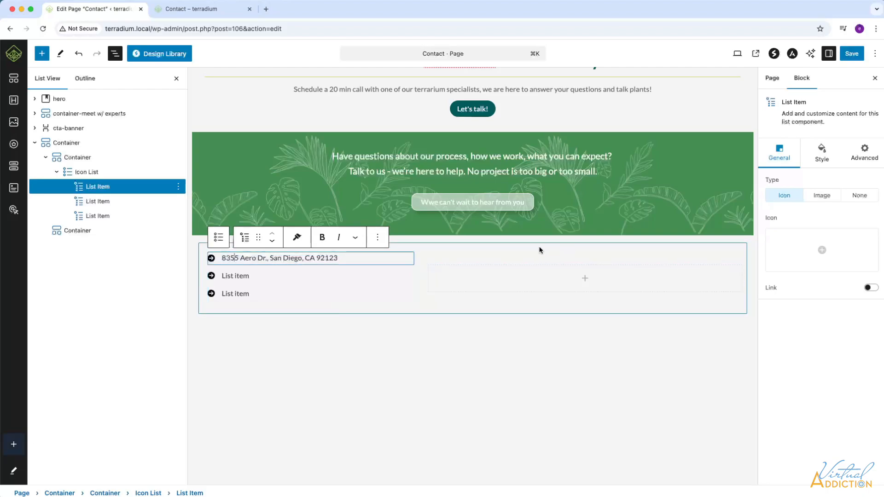
{"action": "left_click", "coordinate": [824, 262]}
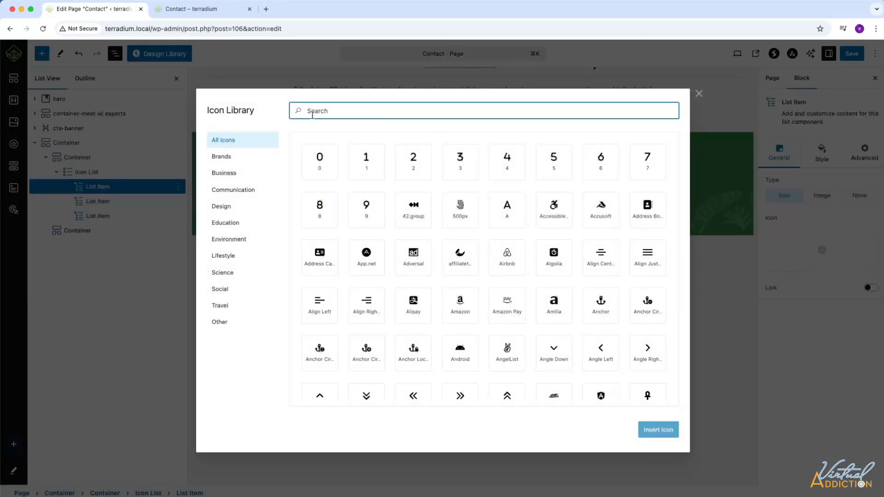
{"action": "type", "text": "map"}
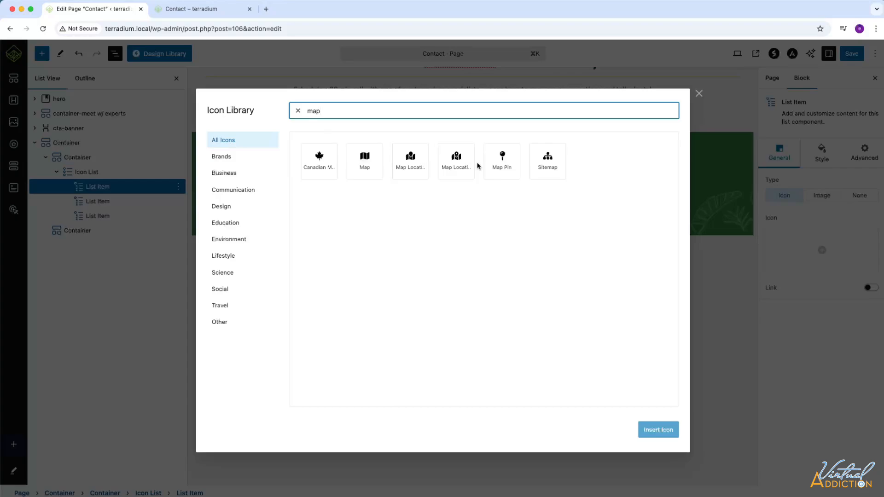
{"action": "left_click", "coordinate": [457, 177]}
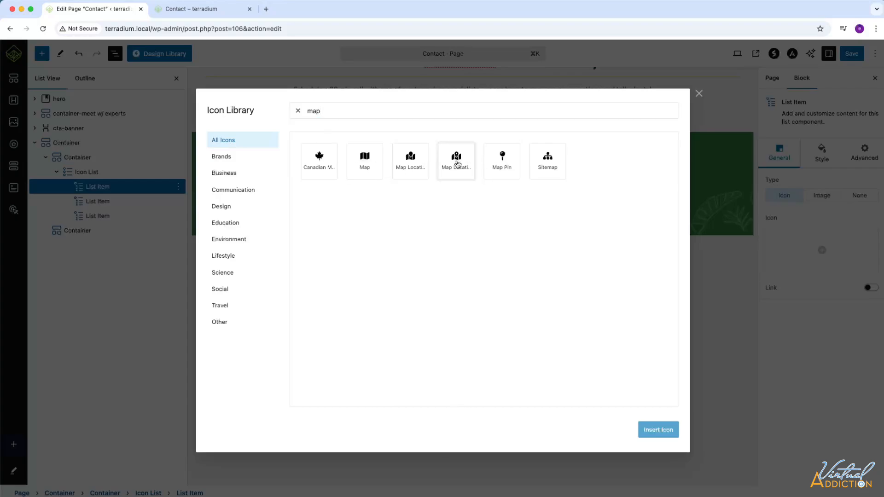
{"action": "left_click", "coordinate": [656, 430]}
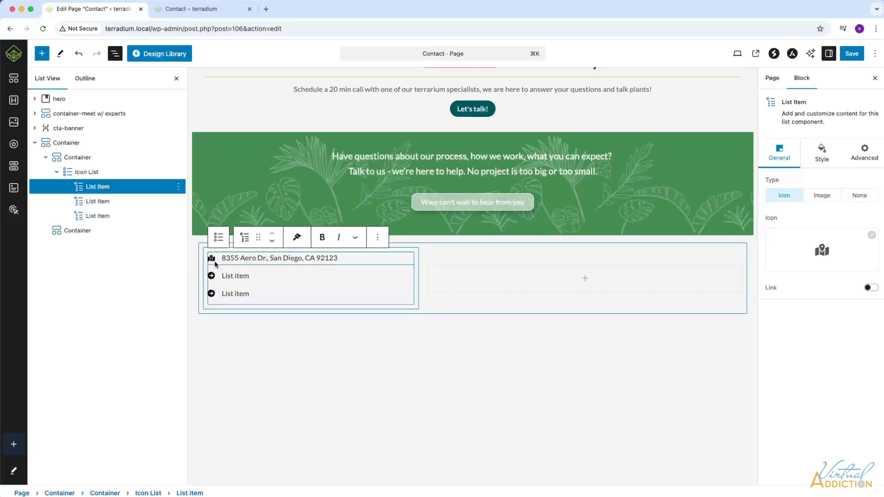
{"action": "left_click", "coordinate": [822, 196]}
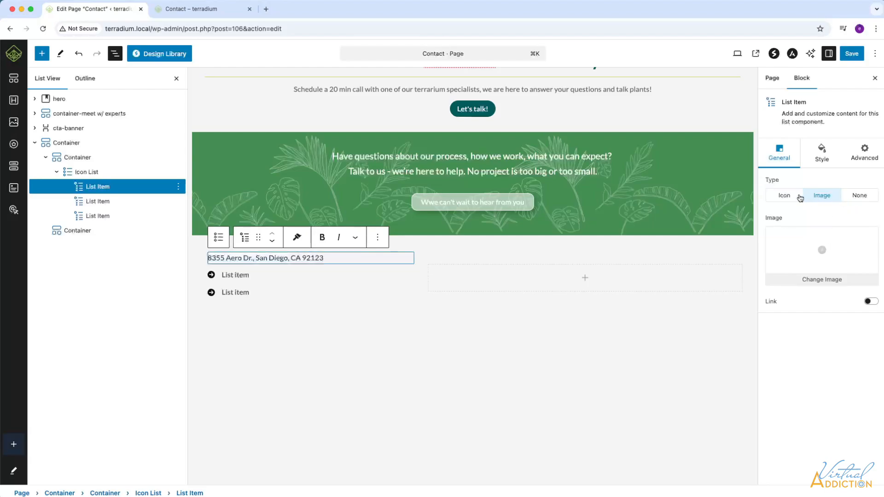
{"action": "left_click", "coordinate": [785, 198]}
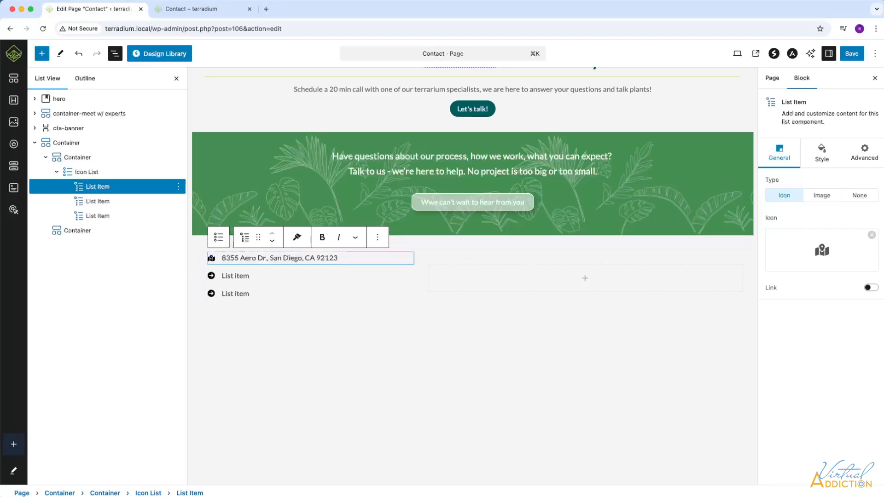
Step: Set the address list item's normal icon color to the grey #676767
{"action": "left_click", "coordinate": [821, 156]}
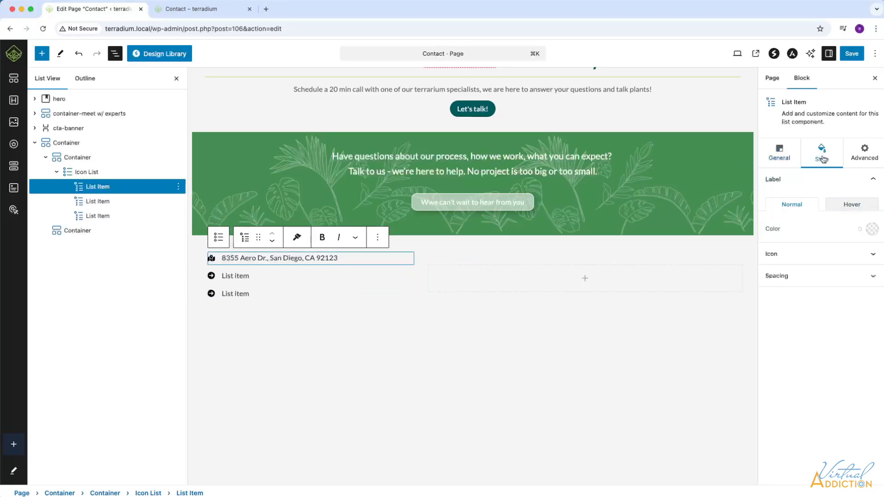
{"action": "left_click", "coordinate": [873, 255]}
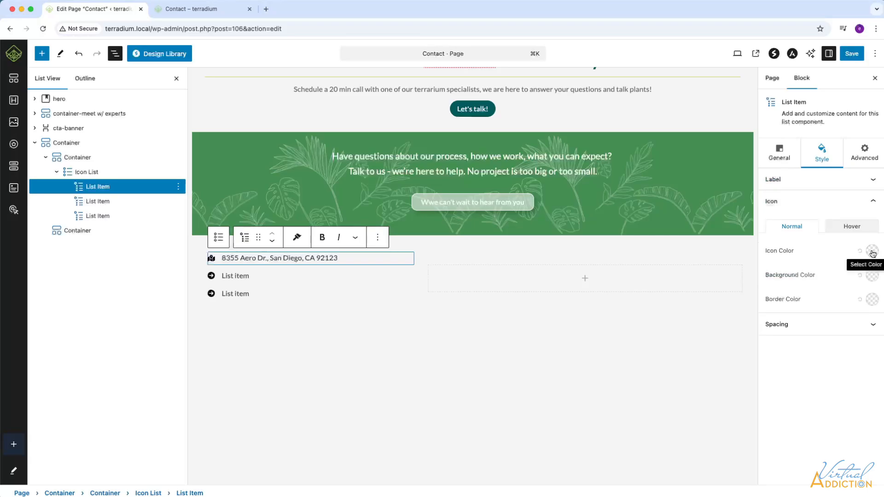
{"action": "left_click", "coordinate": [873, 252]}
{"action": "left_click", "coordinate": [797, 447]}
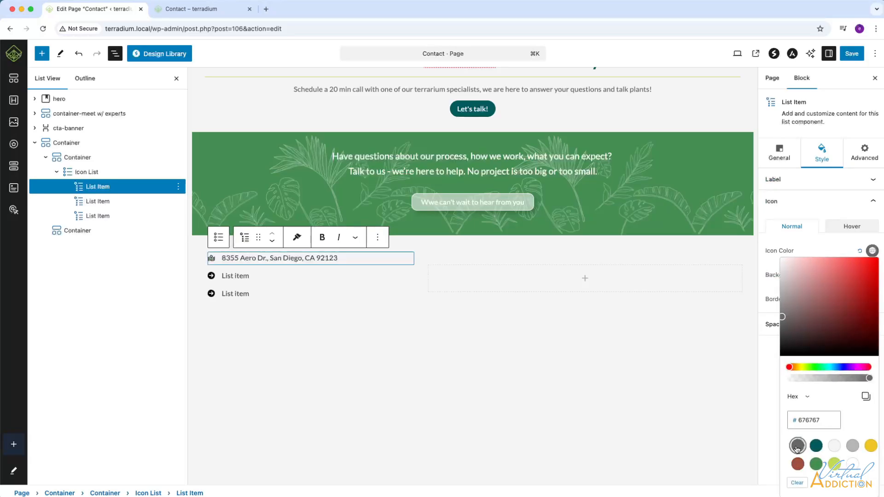
{"action": "left_click", "coordinate": [848, 250]}
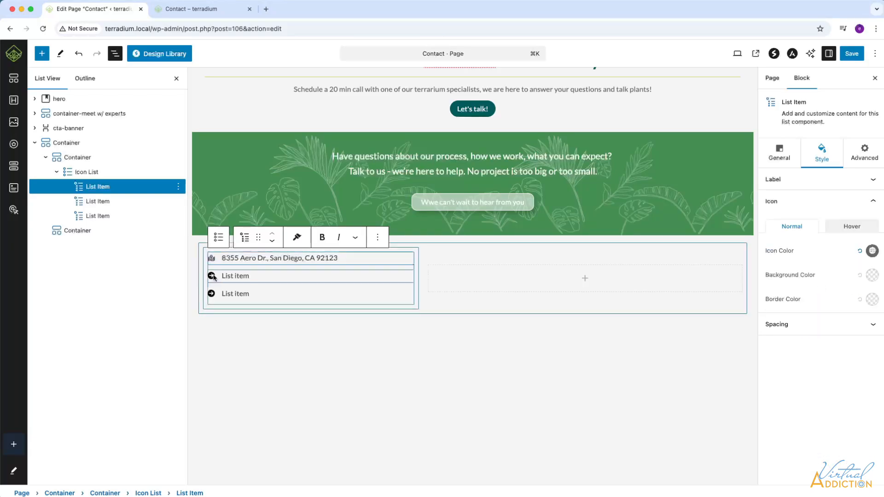
Step: Replace the second list item's placeholder text with the business phone number
{"action": "left_click", "coordinate": [92, 202]}
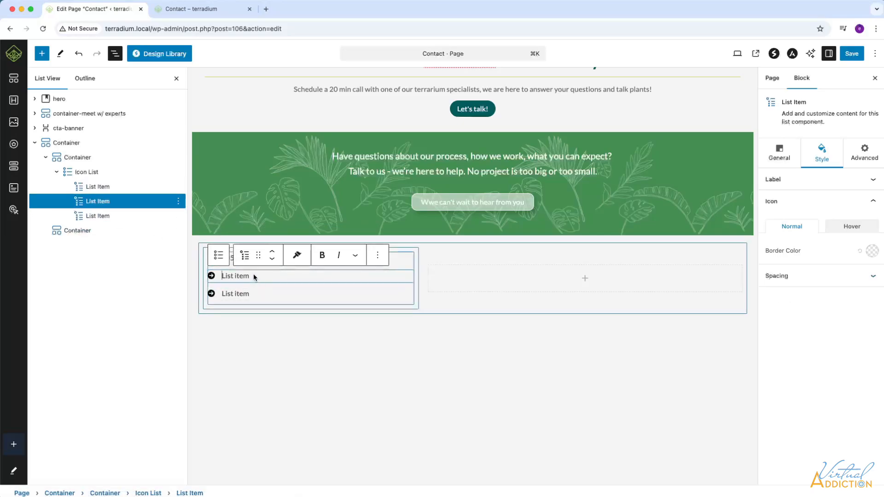
{"action": "left_click_drag", "start_coordinate": [222, 275], "coordinate": [265, 275]}
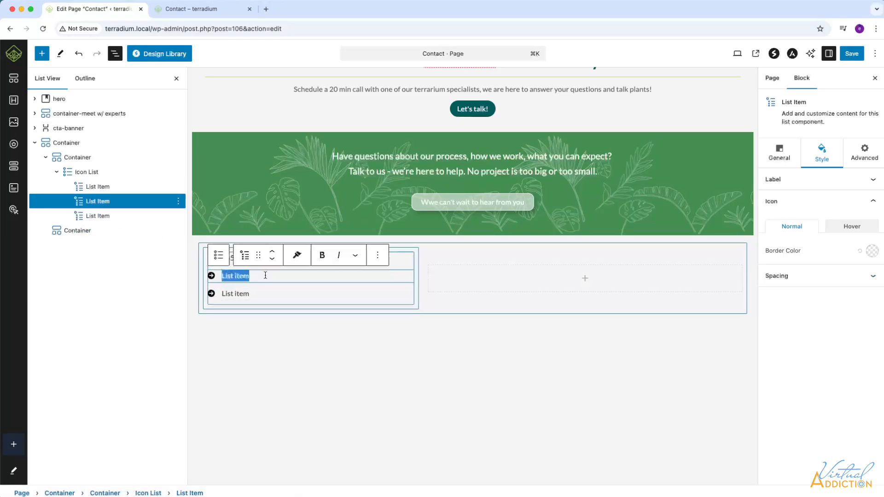
{"action": "type", "text": "866"}
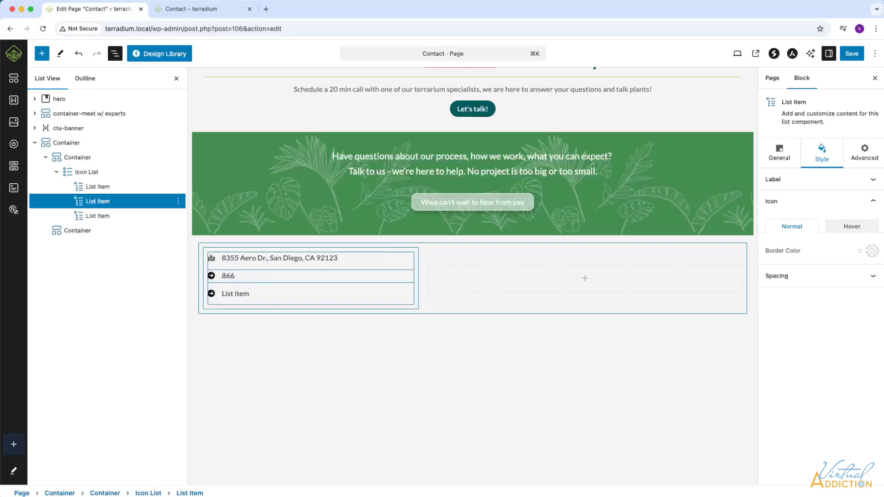
{"action": "type", "text": ".555.4310"}
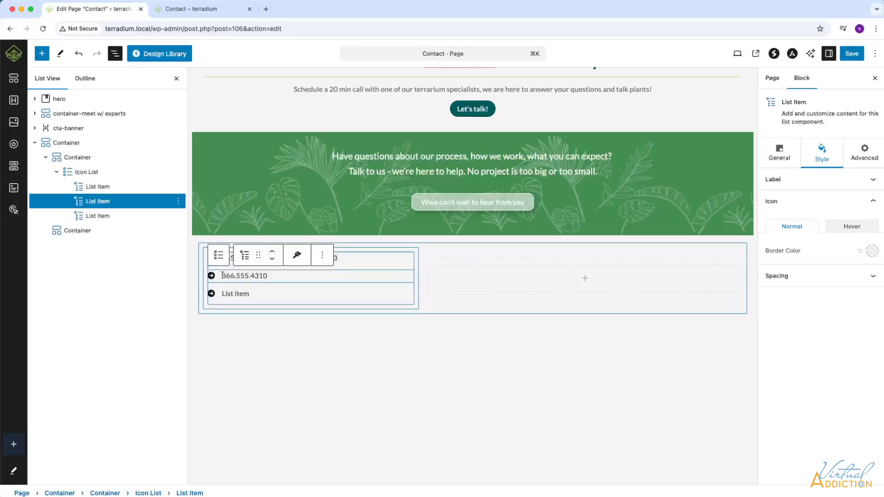
Step: Enable the link on the phone list item and set its URL to "tel:" followed by the business phone number
{"action": "left_click_drag", "start_coordinate": [223, 275], "coordinate": [291, 277]}
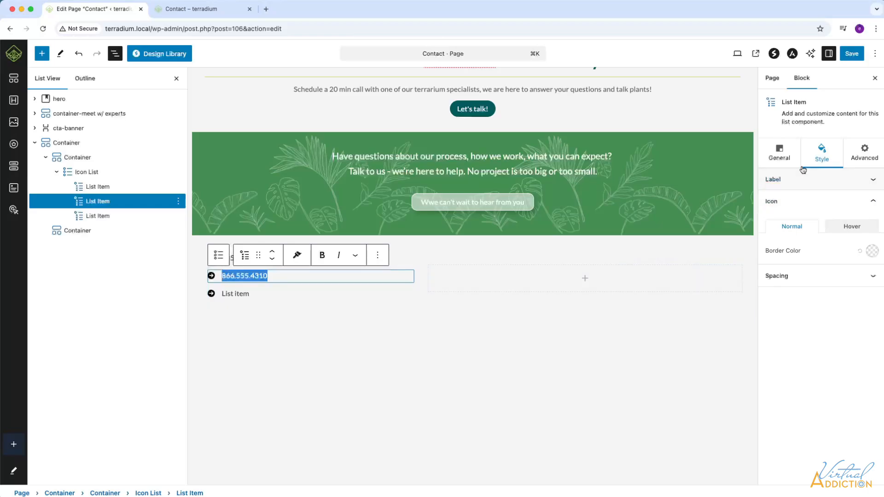
{"action": "left_click", "coordinate": [780, 156]}
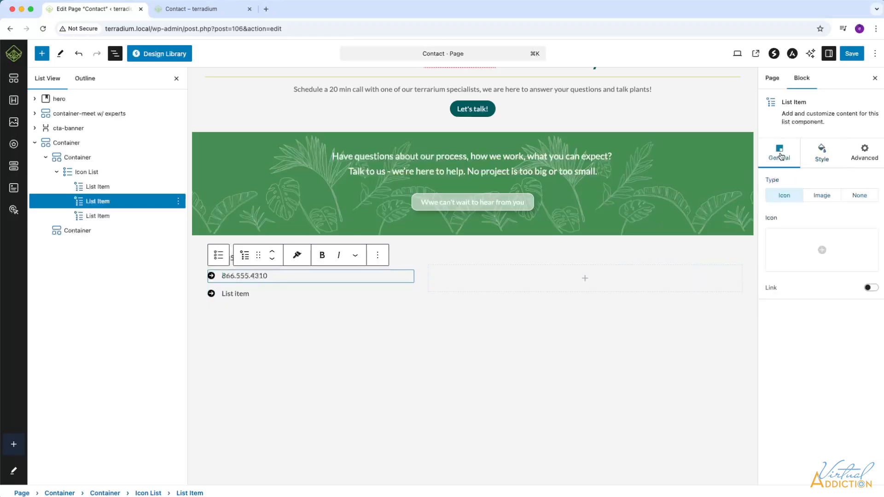
{"action": "left_click", "coordinate": [871, 287]}
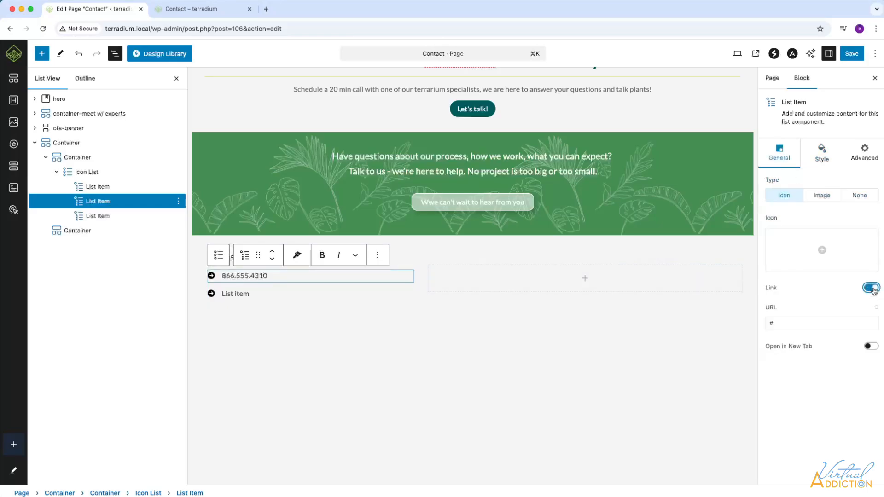
{"action": "left_click", "coordinate": [778, 325]}
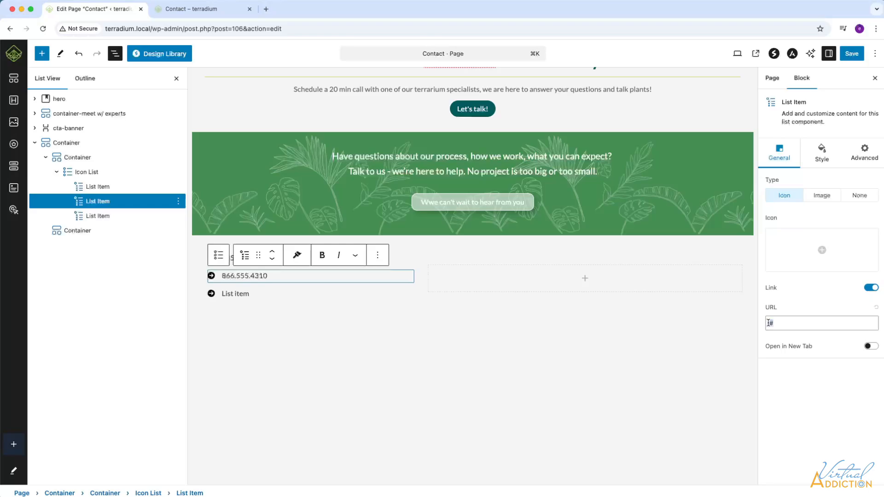
{"action": "type", "text": "tel:866.555.4310"}
Step: Give the phone list item the Phone Volume icon, found by searching "phone" in the icon library
{"action": "left_click", "coordinate": [822, 250]}
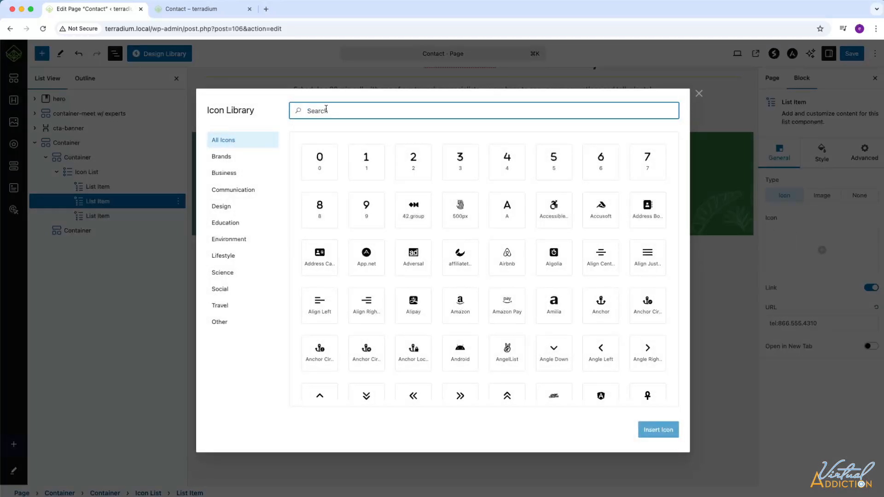
{"action": "type", "text": "phone"}
{"action": "left_click", "coordinate": [414, 211]}
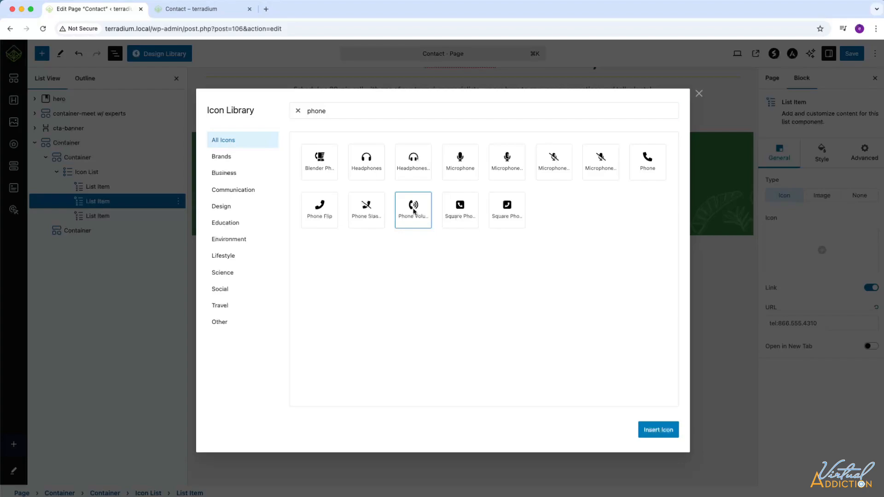
{"action": "left_click", "coordinate": [656, 431]}
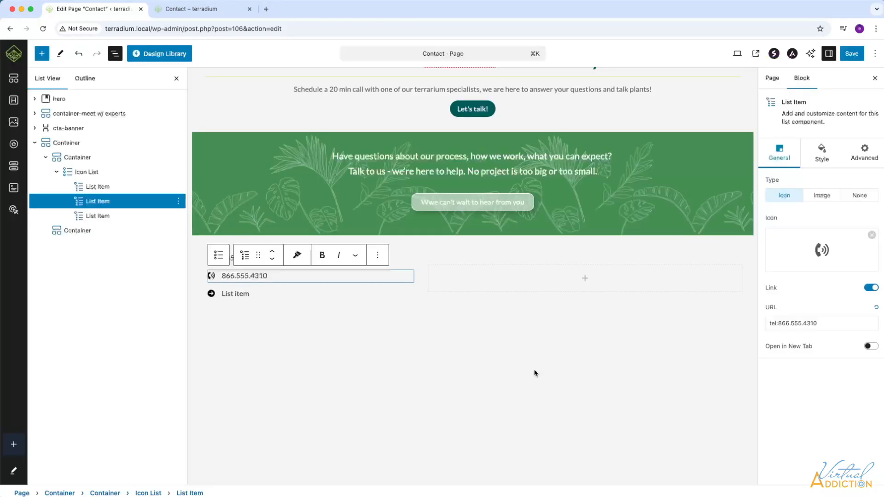
Step: Set the phone list item's normal icon color to the grey #676767
{"action": "left_click", "coordinate": [823, 158]}
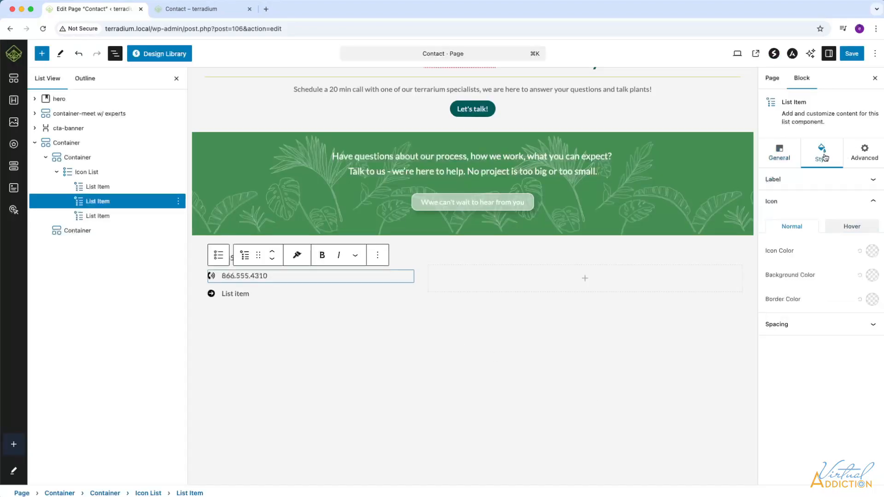
{"action": "left_click", "coordinate": [872, 251]}
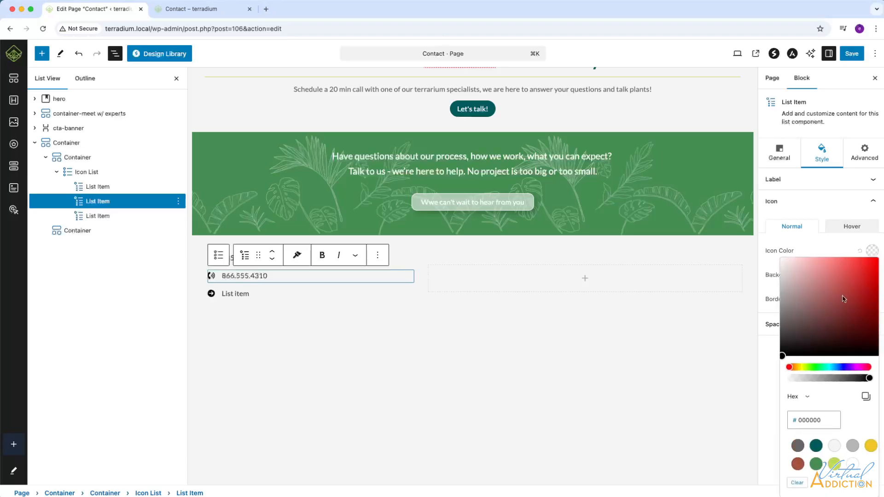
{"action": "left_click", "coordinate": [798, 446]}
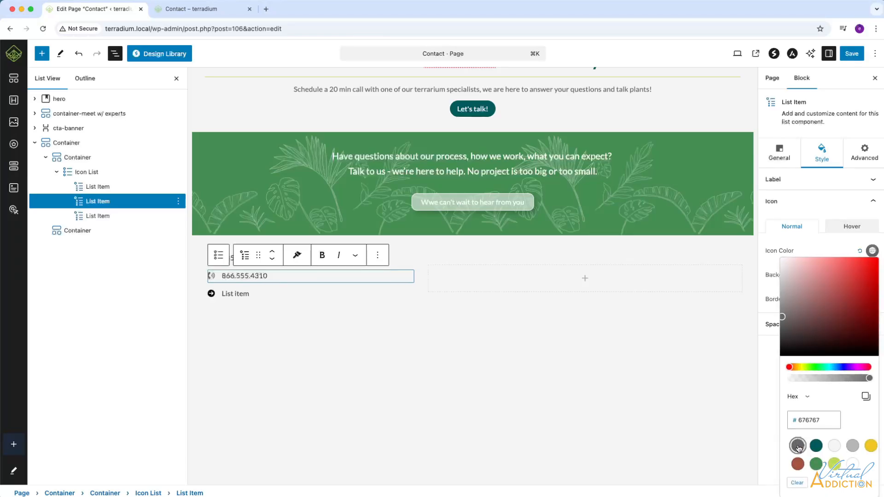
Step: Replace the third list item's placeholder text with the business e-mail address
{"action": "left_click", "coordinate": [250, 292]}
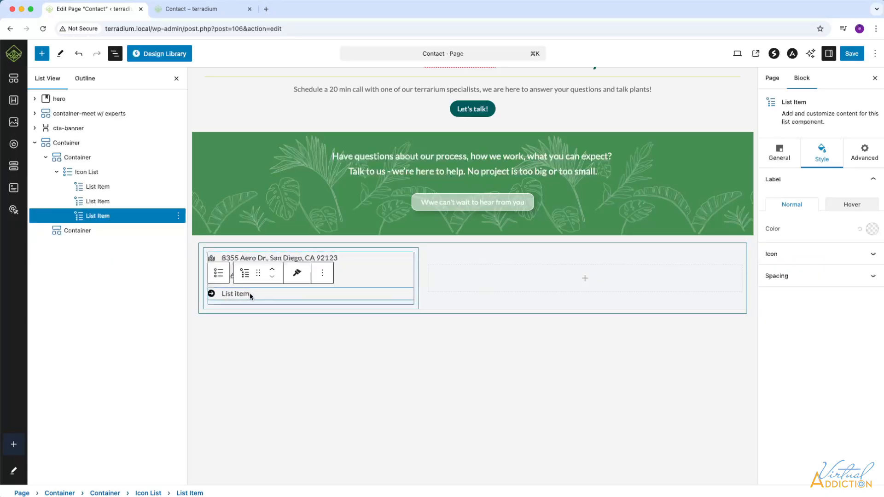
{"action": "triple_click", "coordinate": [274, 295]}
Step: Enable the link on the e-mail list item and set its URL to "mailto:" followed by the business e-mail address
{"action": "left_click", "coordinate": [779, 154]}
{"action": "left_click", "coordinate": [871, 288]}
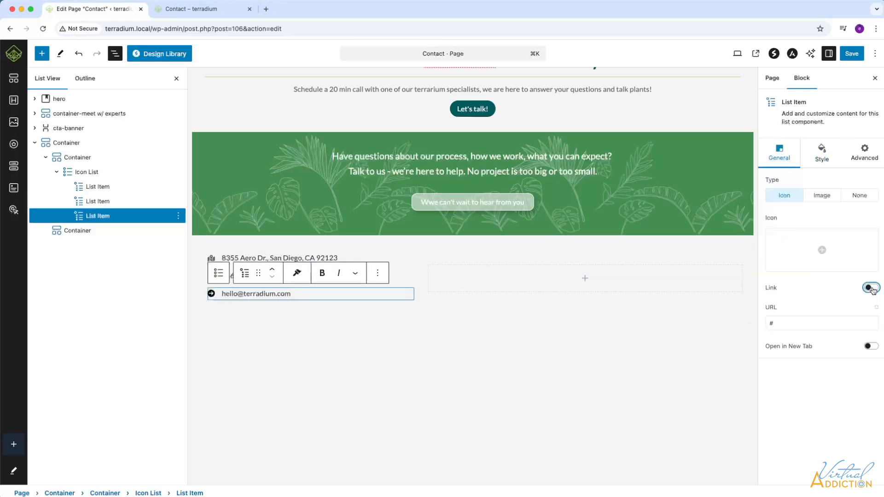
{"action": "key", "text": "Tab"}
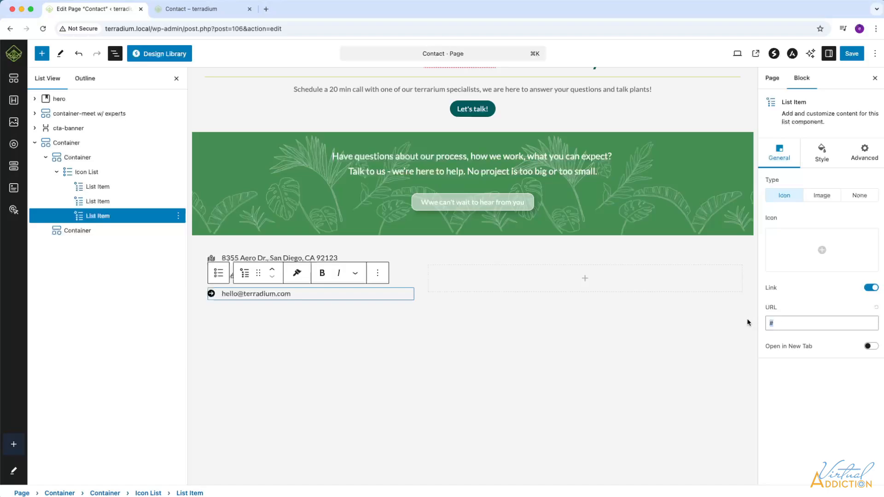
{"action": "type", "text": "mailto:"}
{"action": "key", "text": "super+v"}
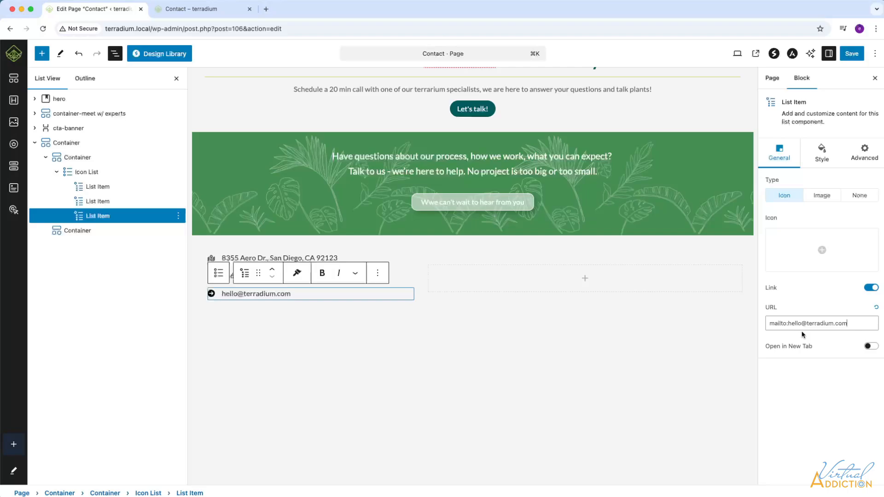
Step: Give the e-mail list item the At icon, found by searching "at" in the icon library
{"action": "left_click", "coordinate": [820, 252]}
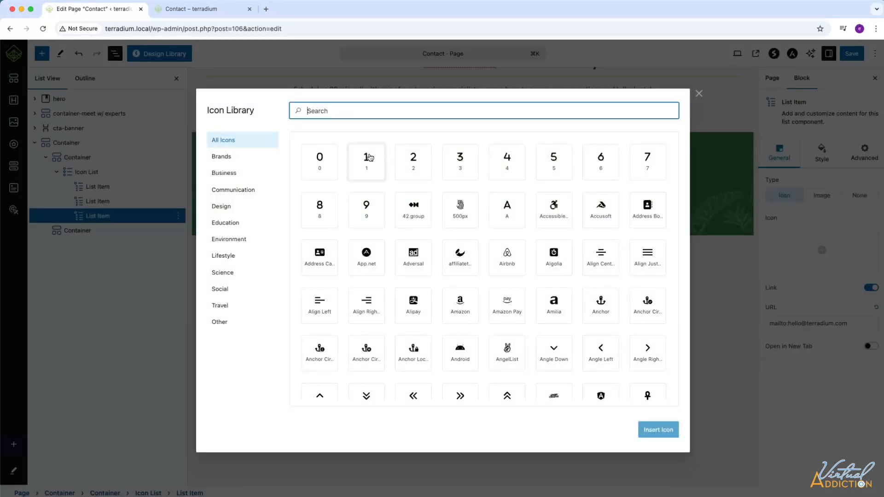
{"action": "type", "text": "at"}
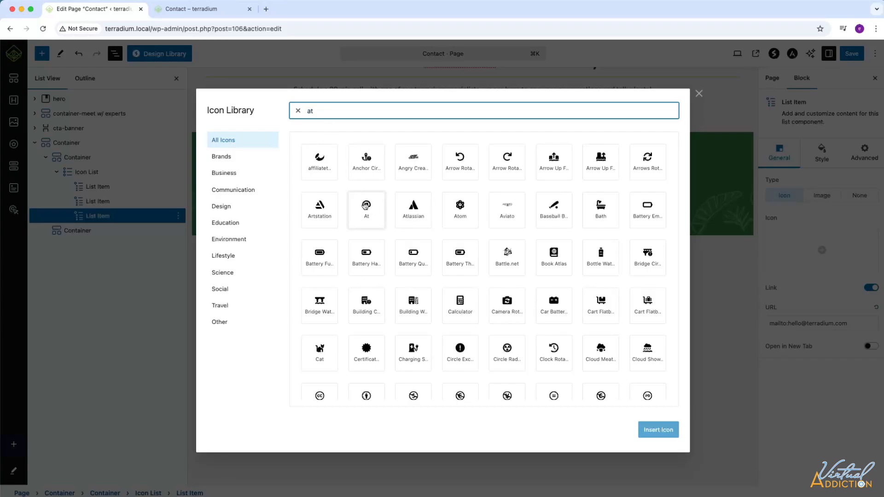
{"action": "left_click", "coordinate": [366, 207]}
{"action": "left_click", "coordinate": [665, 432]}
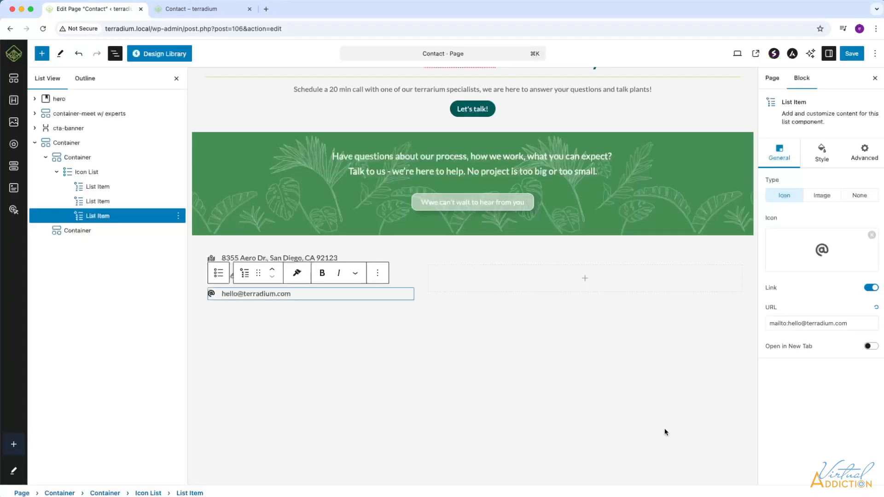
Step: Set the e-mail list item's normal icon color to the same grey as the other list icons
{"action": "left_click", "coordinate": [822, 155]}
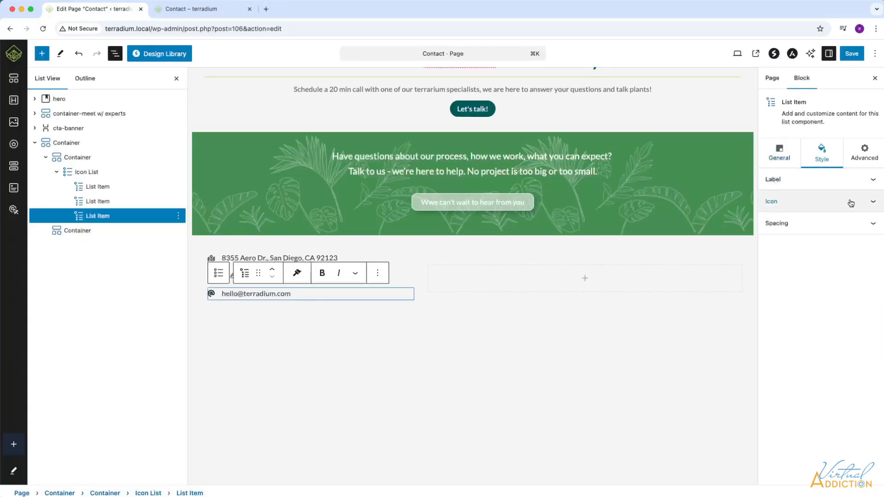
{"action": "left_click", "coordinate": [871, 203]}
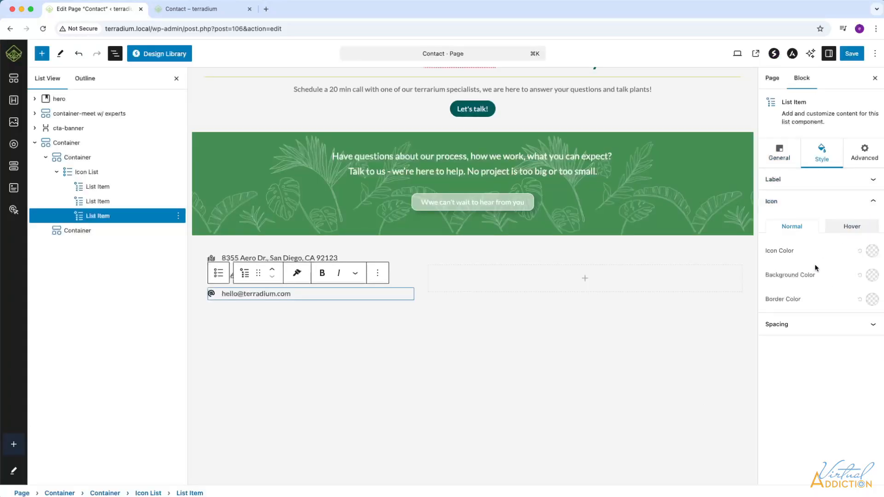
{"action": "left_click", "coordinate": [872, 251]}
{"action": "left_click", "coordinate": [313, 326]}
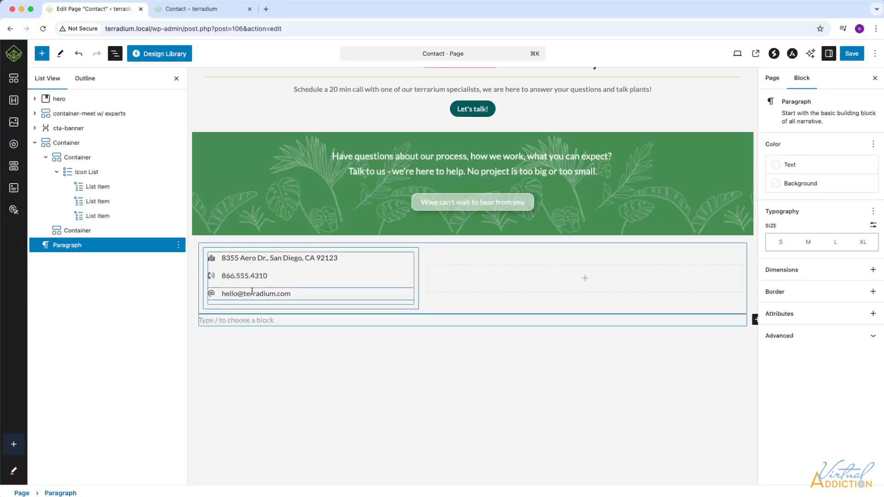
Step: Save the page, reload the live Contact page to check the contact list, and return to the editor
{"action": "key", "text": "super+s"}
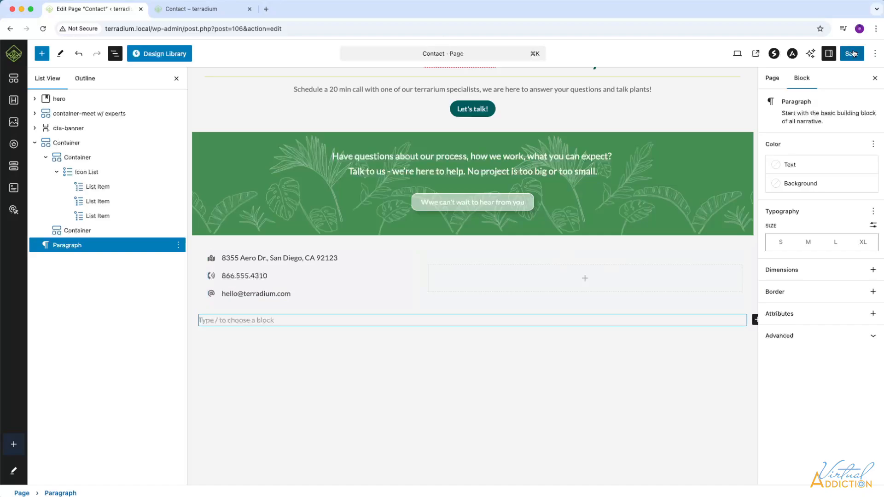
{"action": "left_click", "coordinate": [186, 13]}
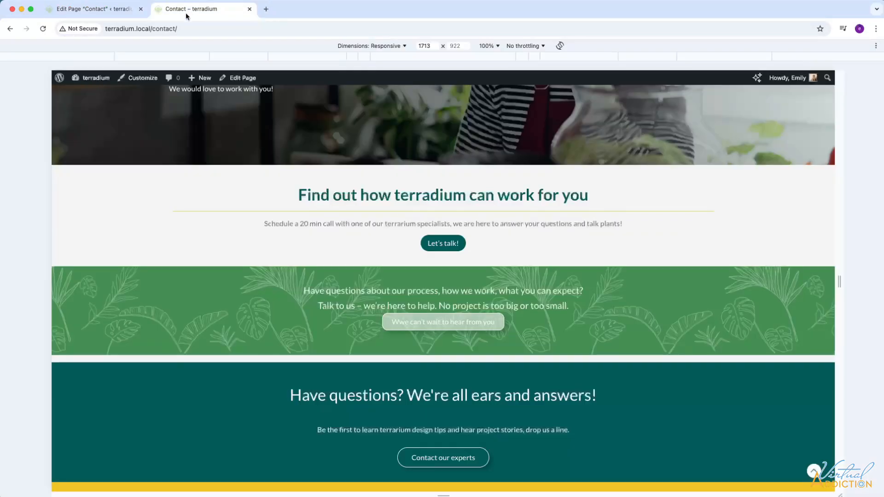
{"action": "left_click", "coordinate": [42, 29]}
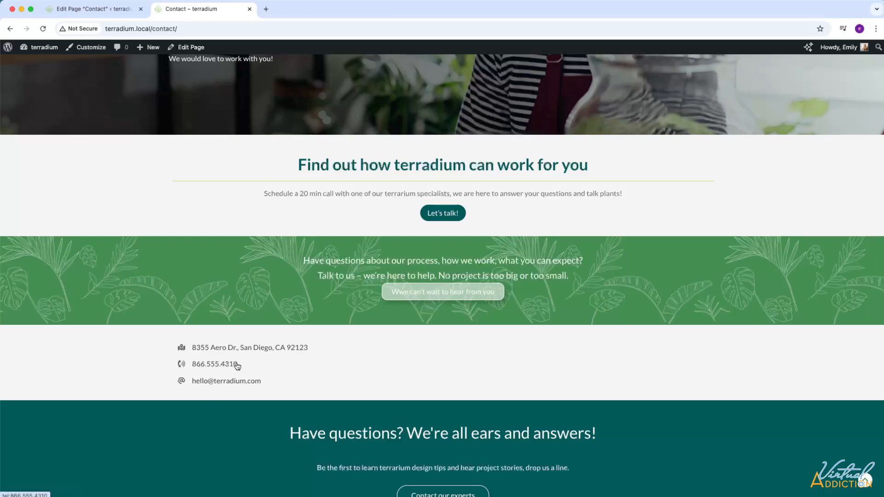
{"action": "left_click", "coordinate": [102, 10]}
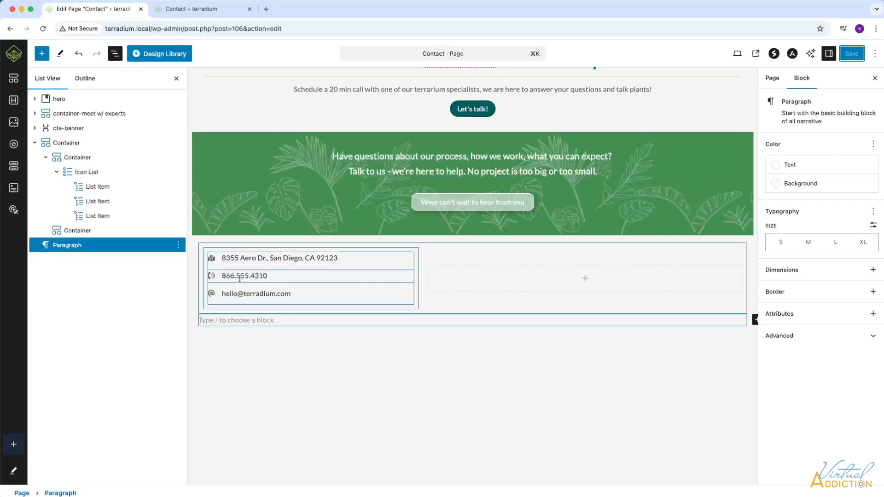
Step: Set the phone list item's normal label color to the dark teal #015A5B
{"action": "left_click_drag", "start_coordinate": [267, 275], "coordinate": [221, 275]}
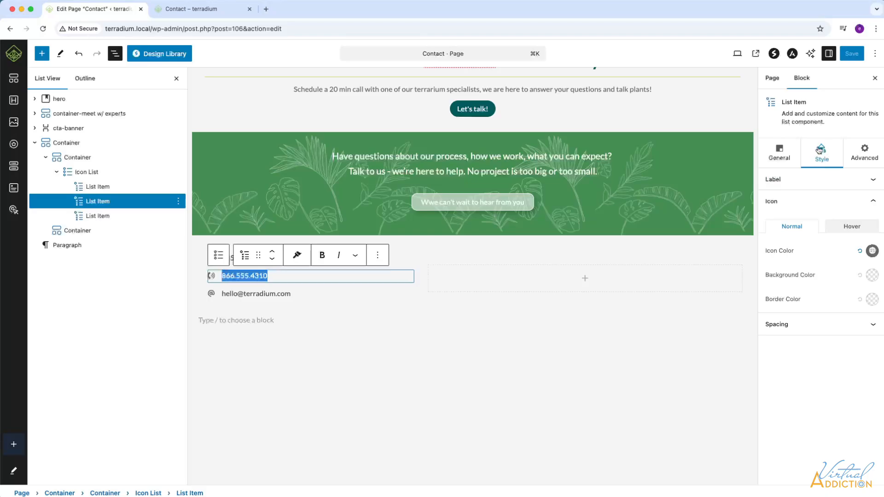
{"action": "left_click", "coordinate": [872, 180]}
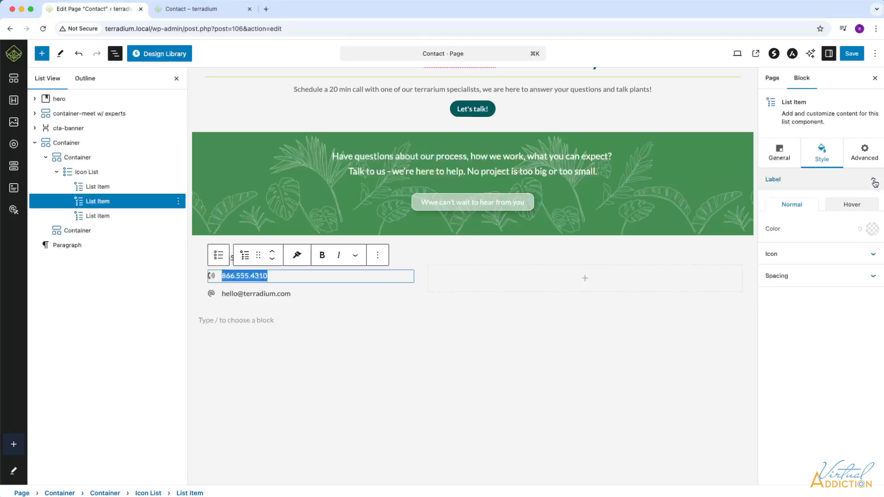
{"action": "left_click", "coordinate": [873, 228]}
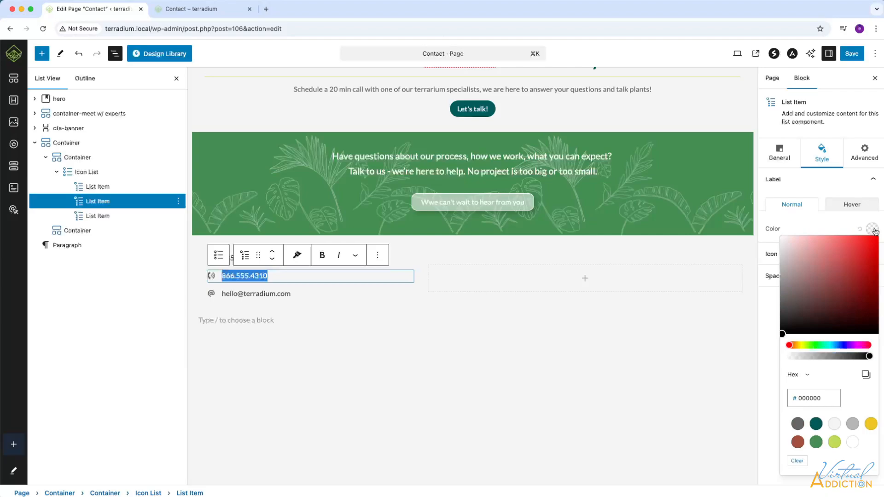
{"action": "left_click", "coordinate": [816, 423]}
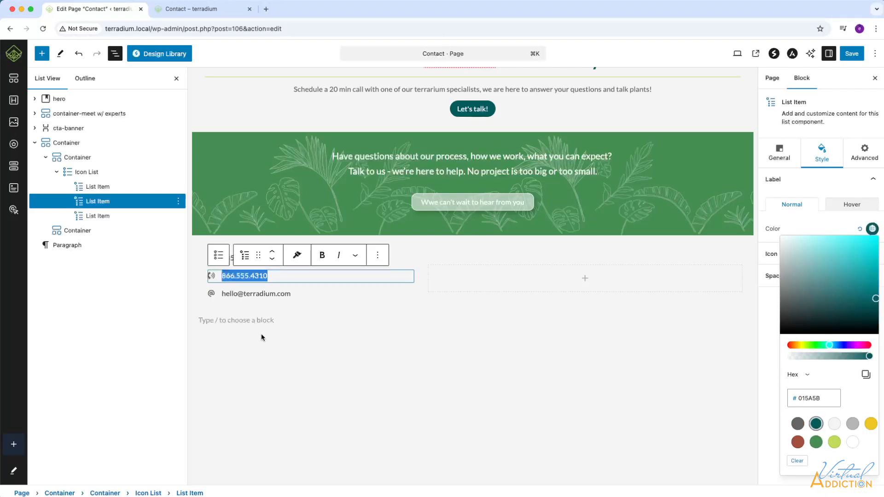
Step: Set the e-mail list item's normal label color to the dark teal #015A5B
{"action": "left_click", "coordinate": [276, 293]}
{"action": "left_click", "coordinate": [297, 295]}
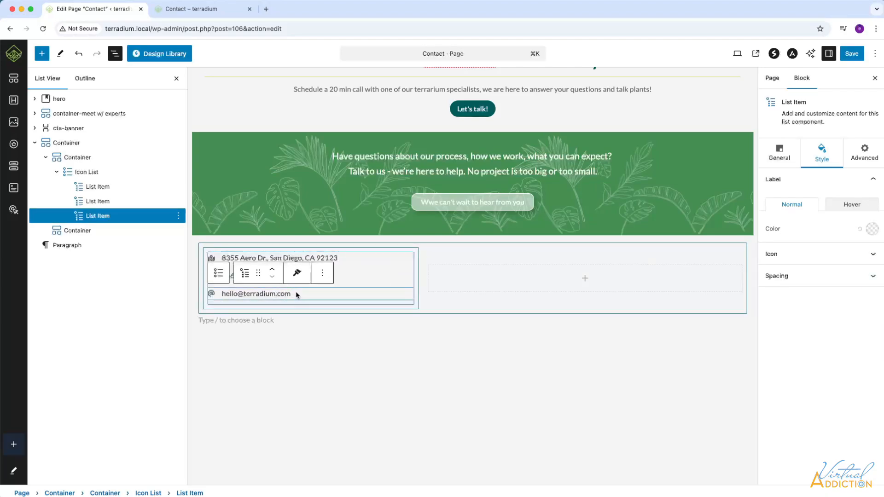
{"action": "triple_click", "coordinate": [223, 294]}
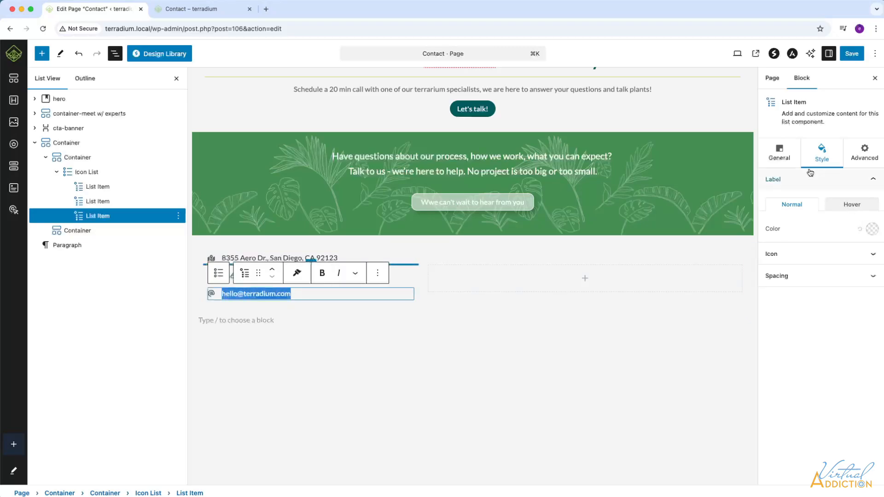
{"action": "left_click", "coordinate": [873, 230]}
{"action": "left_click", "coordinate": [816, 424]}
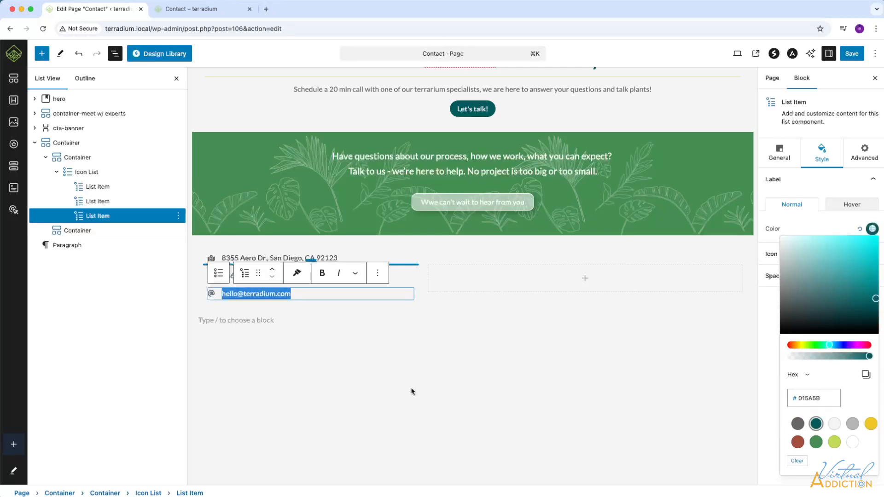
{"action": "left_click", "coordinate": [266, 340]}
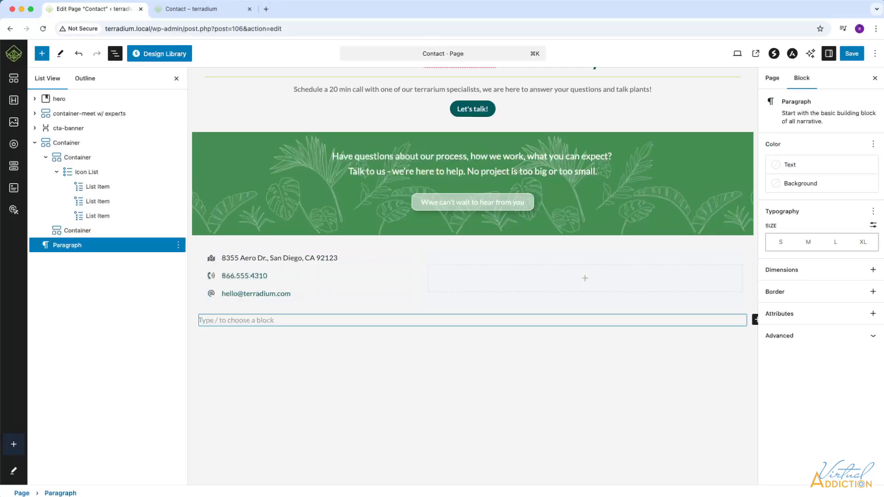
Step: Insert a Google Maps block into the empty container beside the contact list
{"action": "left_click", "coordinate": [476, 282]}
{"action": "left_click", "coordinate": [500, 283]}
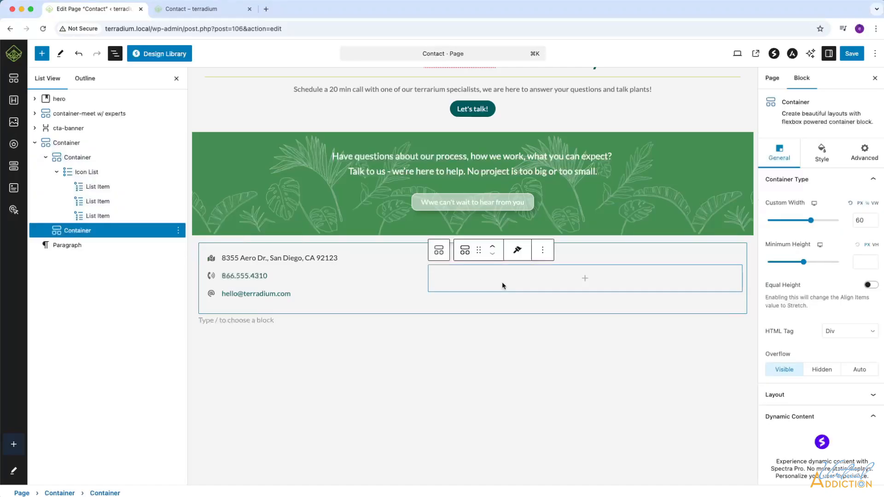
{"action": "left_click", "coordinate": [585, 279]}
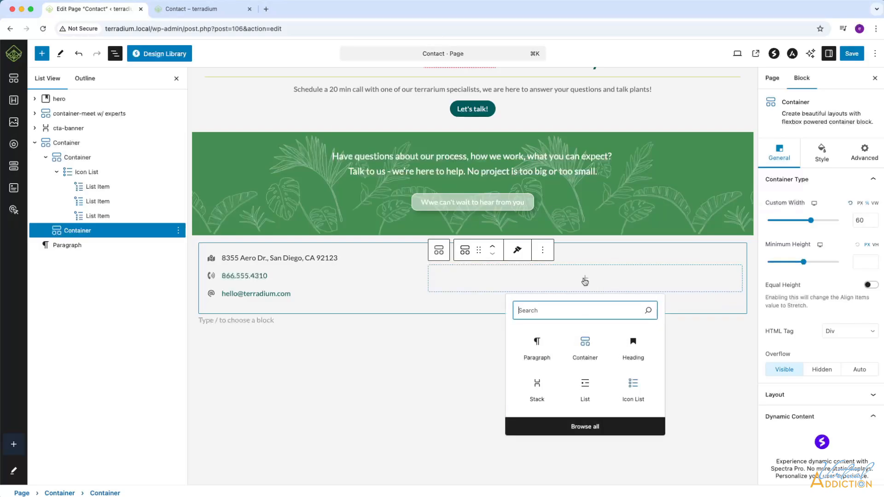
{"action": "type", "text": "map"}
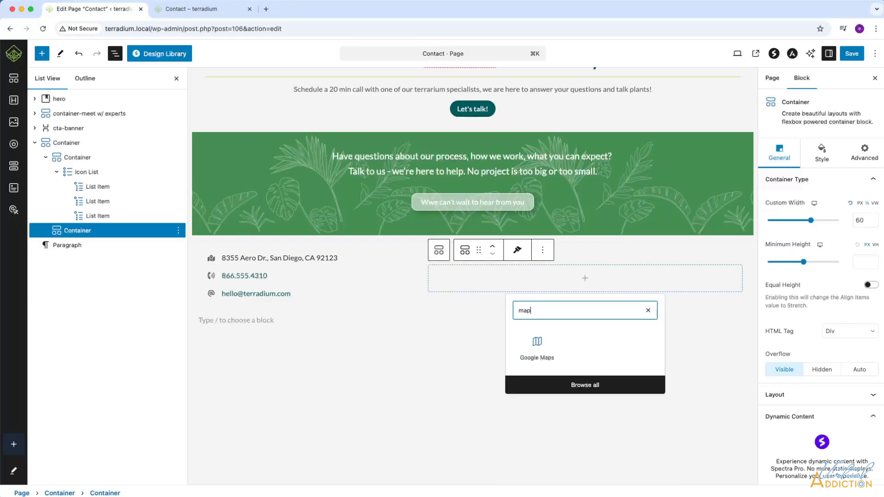
{"action": "left_click", "coordinate": [538, 343]}
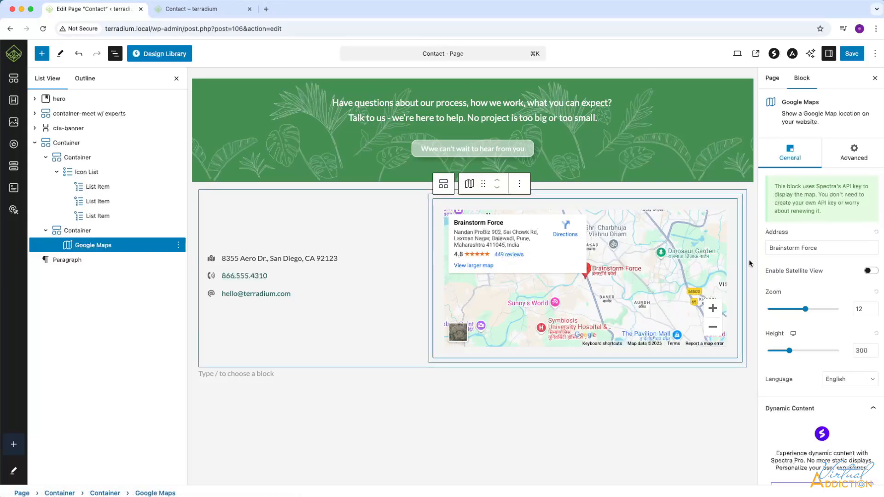
Step: Replace the map's address with the business street address from the contact list
{"action": "left_click", "coordinate": [827, 249]}
{"action": "key", "text": "super+a"}
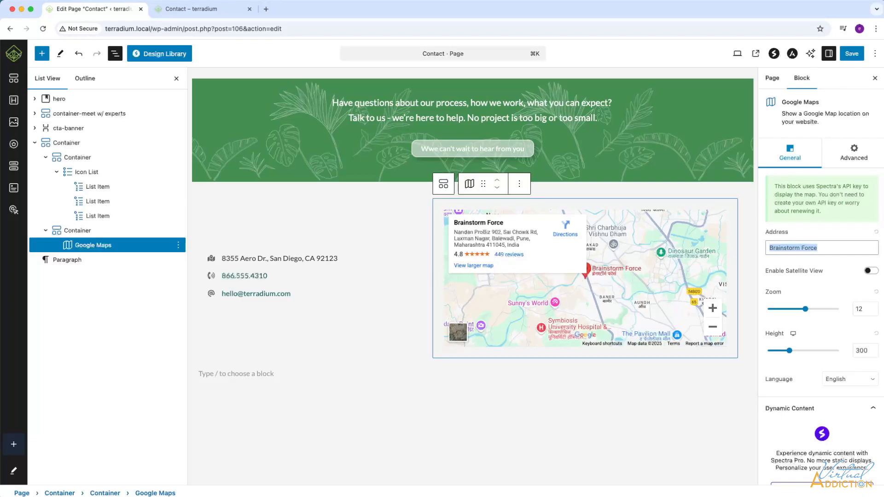
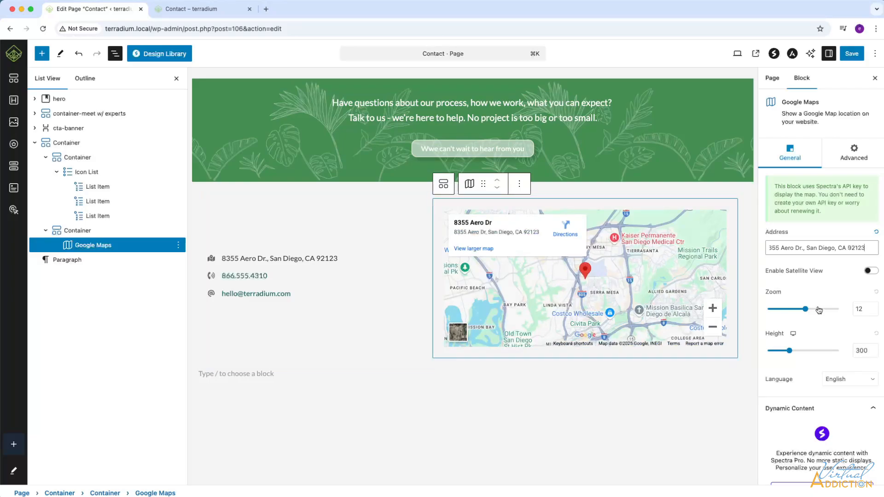
Step: Try the map's satellite view, switch it back off, and set the map height to 250 px
{"action": "left_click", "coordinate": [874, 271]}
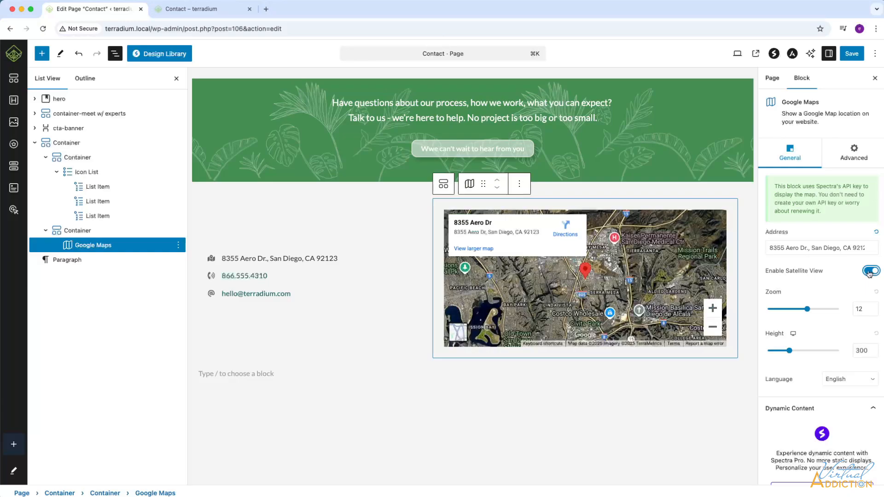
{"action": "left_click", "coordinate": [870, 273]}
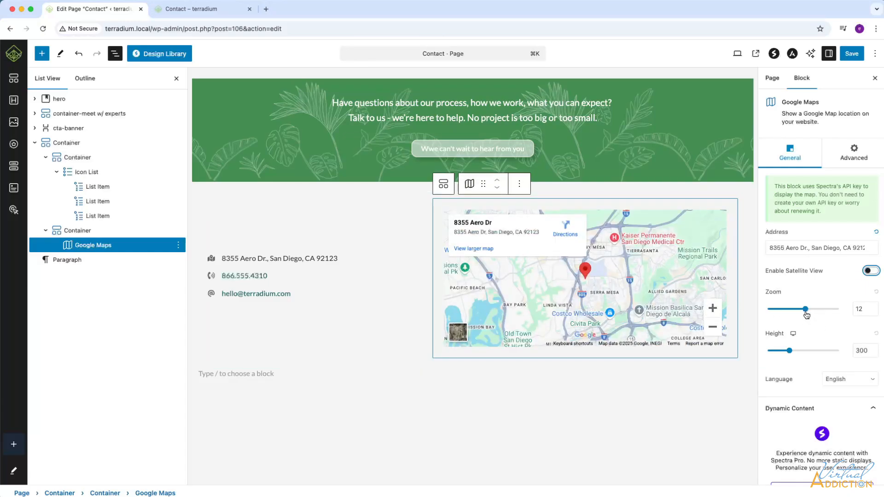
{"action": "mouse_move", "coordinate": [805, 309]}
{"action": "left_mouse_down"}
{"action": "mouse_move", "coordinate": [792, 312]}
{"action": "mouse_move", "coordinate": [807, 311]}
{"action": "left_mouse_up"}
{"action": "left_click_drag", "start_coordinate": [790, 350], "coordinate": [787, 352]}
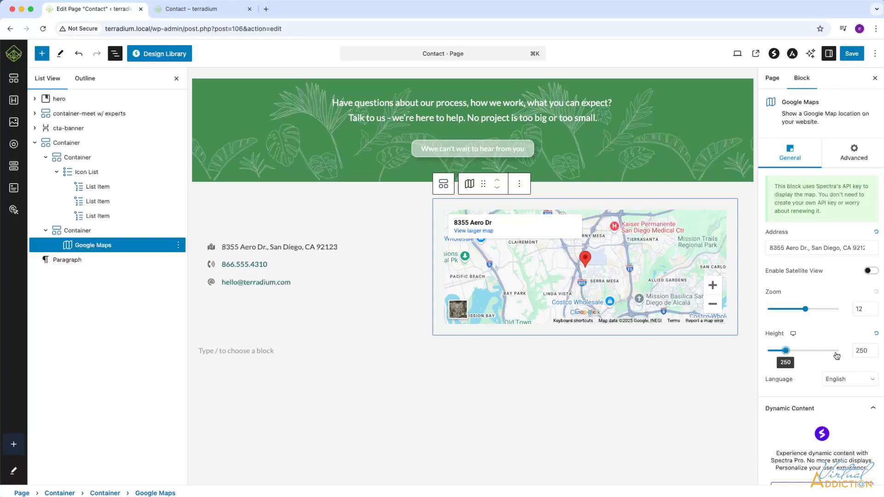
Step: Save the page, reload the live Contact page to check the map, and return to the editor
{"action": "scroll", "coordinate": [841, 354], "scroll_direction": "down", "scroll_amount": 1}
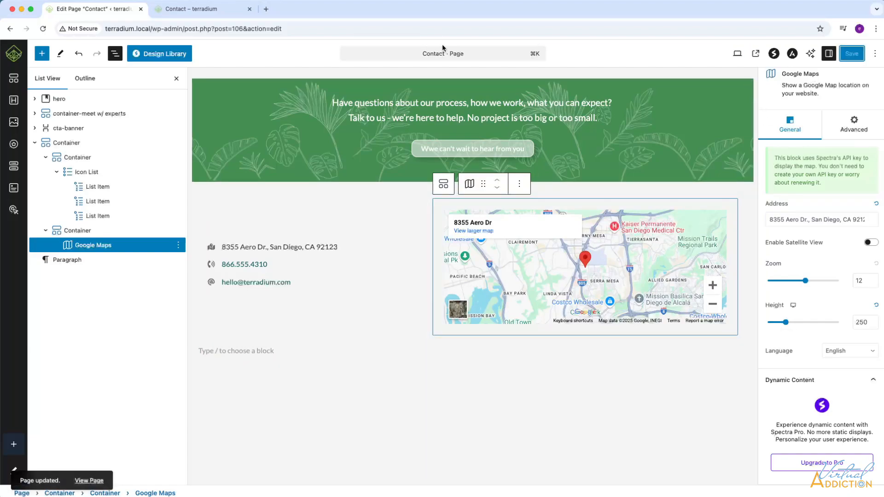
{"action": "left_click", "coordinate": [192, 10]}
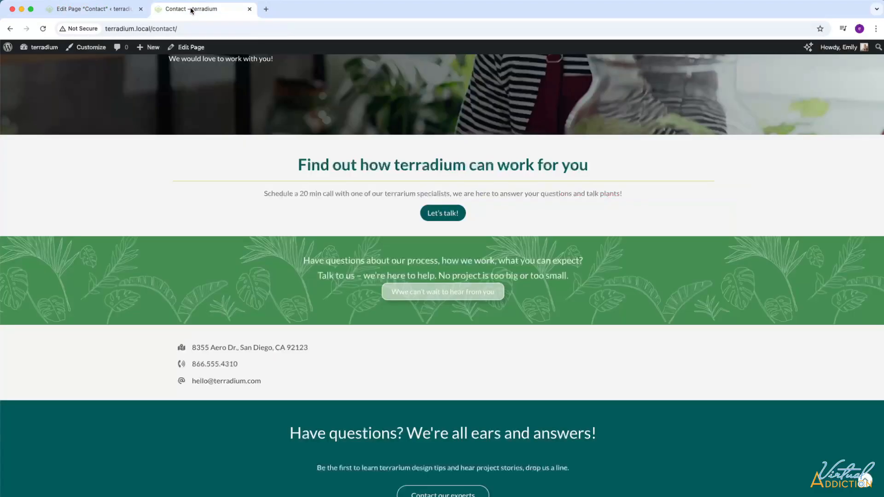
{"action": "left_click", "coordinate": [43, 29]}
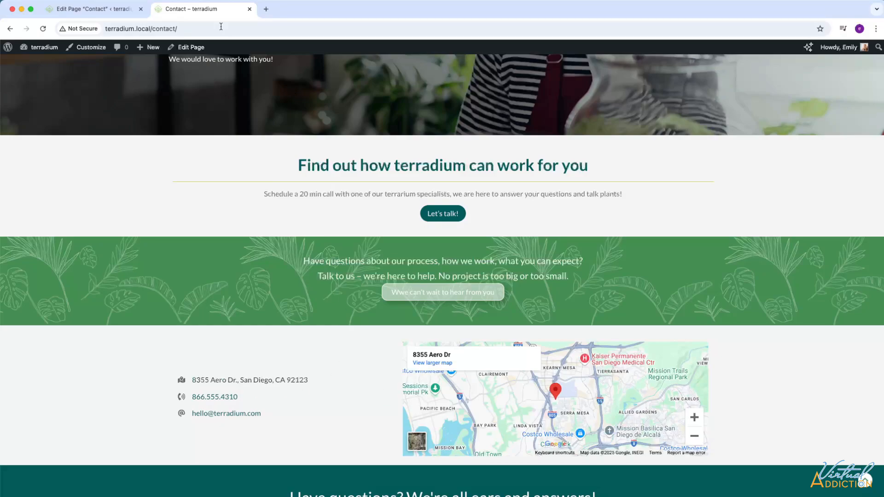
{"action": "left_click", "coordinate": [91, 13]}
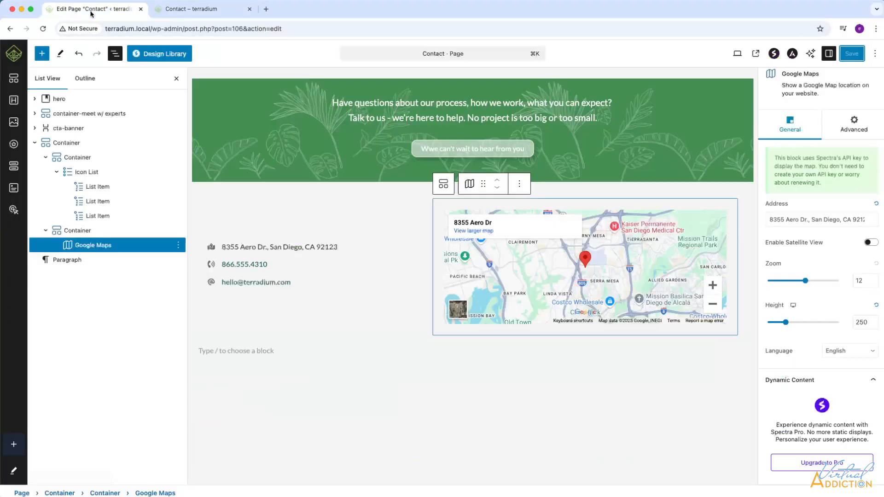
Step: Set the custom width of the container holding the icon list to 30%
{"action": "left_click", "coordinate": [65, 144]}
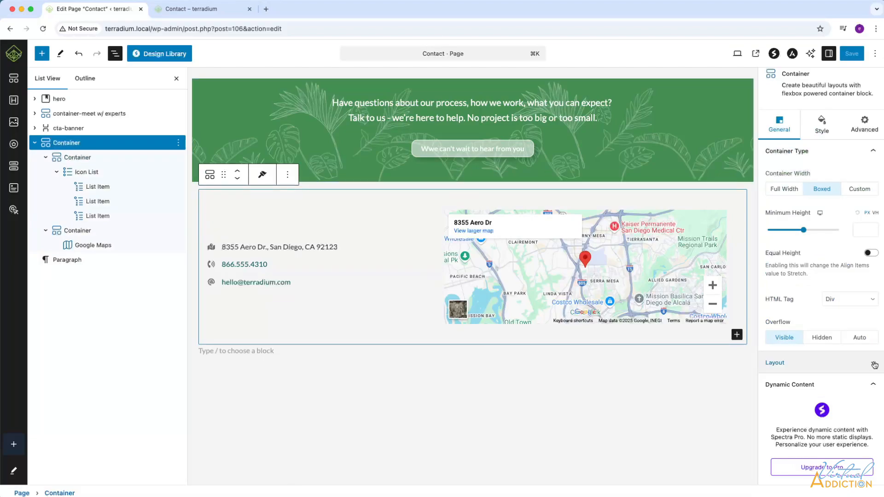
{"action": "left_click", "coordinate": [78, 157]}
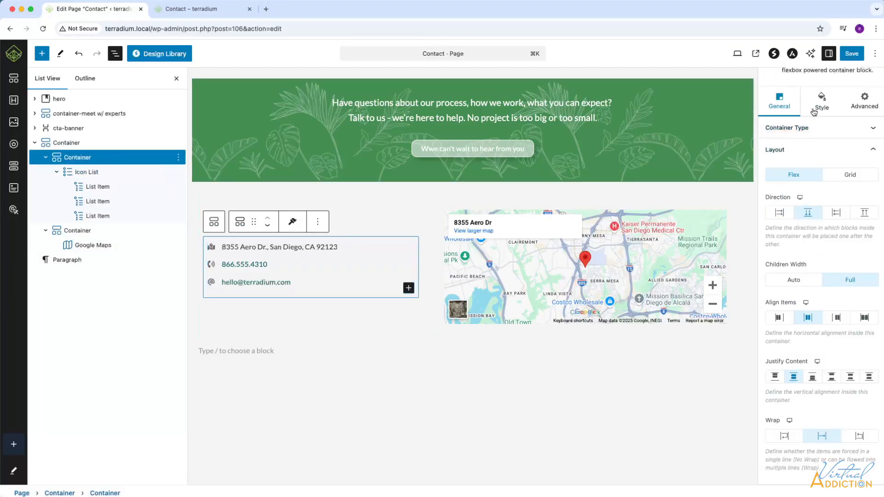
{"action": "scroll", "coordinate": [819, 110], "scroll_direction": "up", "scroll_amount": 2}
{"action": "left_click", "coordinate": [874, 180]}
{"action": "double_click", "coordinate": [860, 220]}
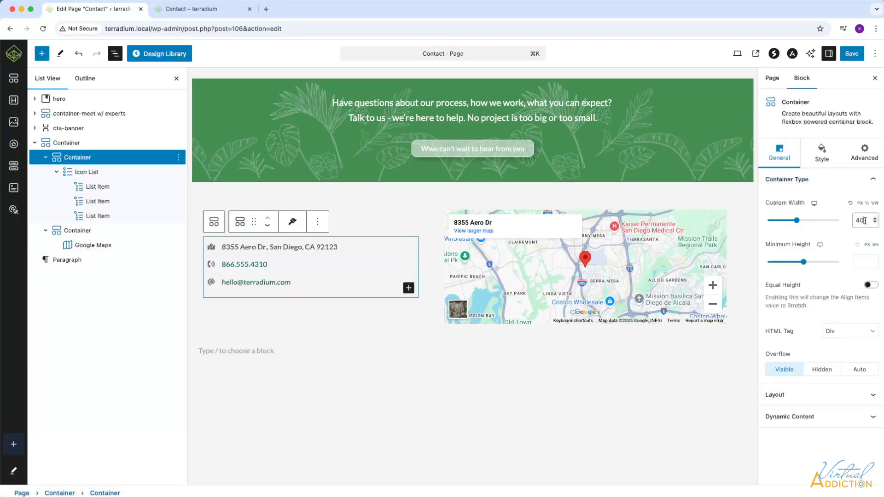
{"action": "type", "text": "30"}
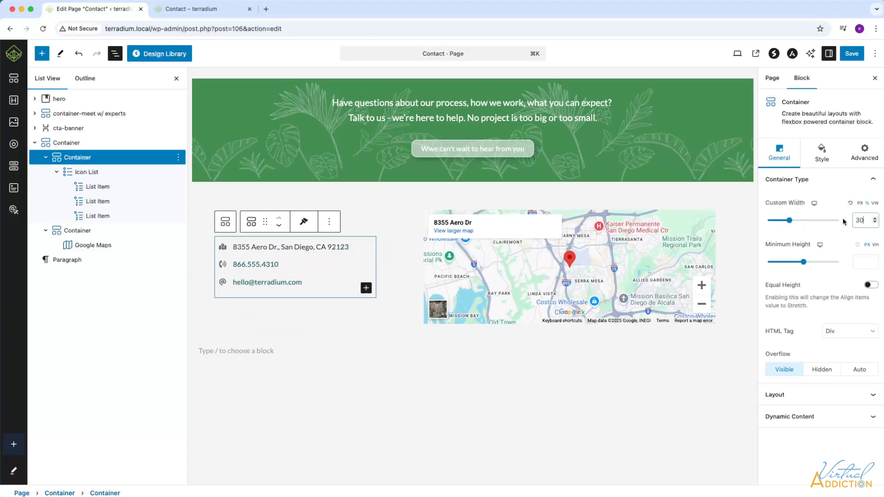
Step: Set the custom width of the container holding the Google map to 70%
{"action": "left_click", "coordinate": [81, 231]}
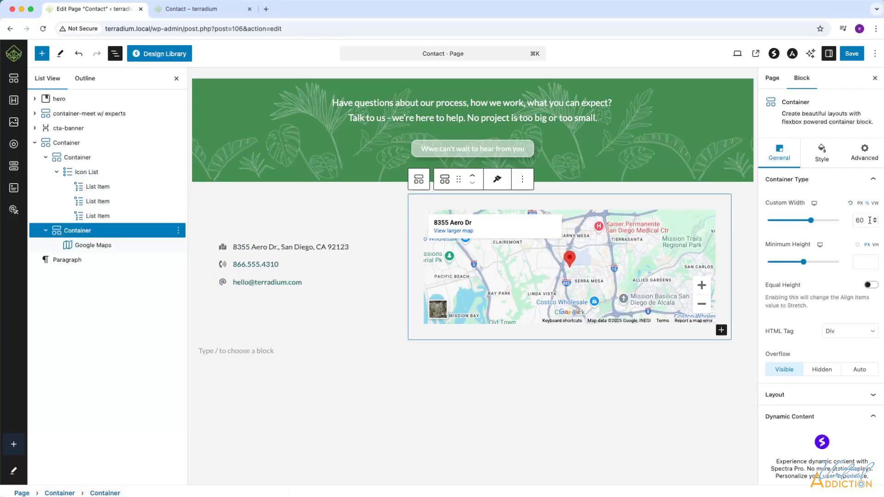
{"action": "left_click_drag", "start_coordinate": [859, 221], "coordinate": [851, 223]}
{"action": "type", "text": "7"}
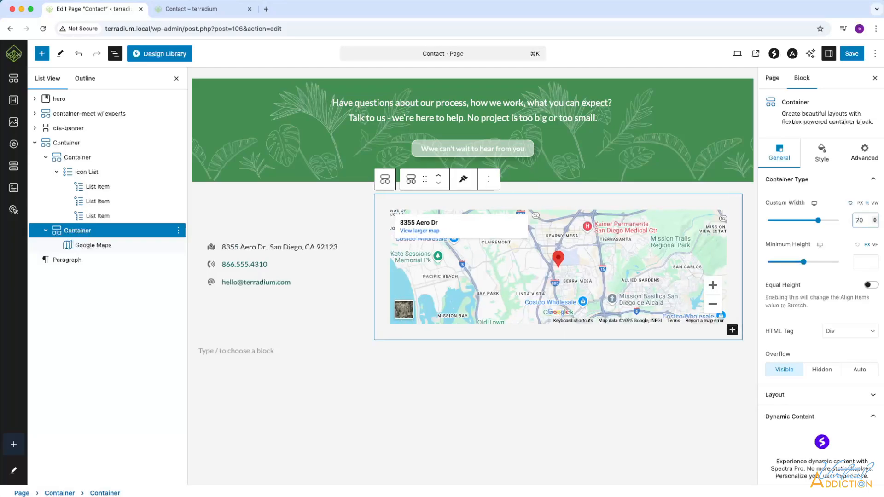
Step: Save the page and reload the live Contact page to check the new column widths
{"action": "left_click", "coordinate": [852, 53]}
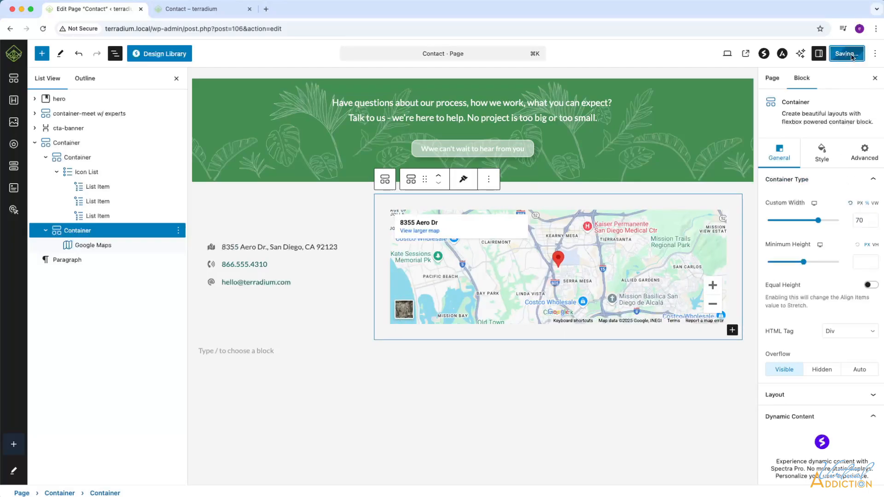
{"action": "left_click", "coordinate": [191, 9]}
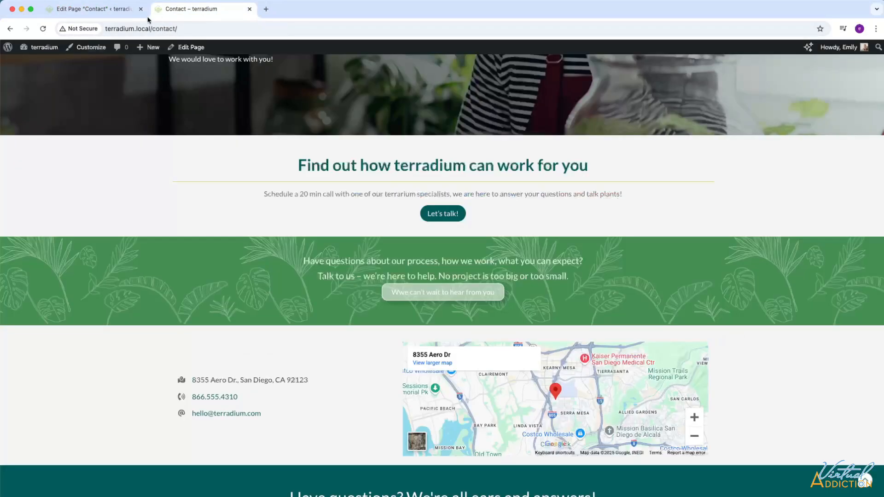
{"action": "left_click", "coordinate": [44, 29]}
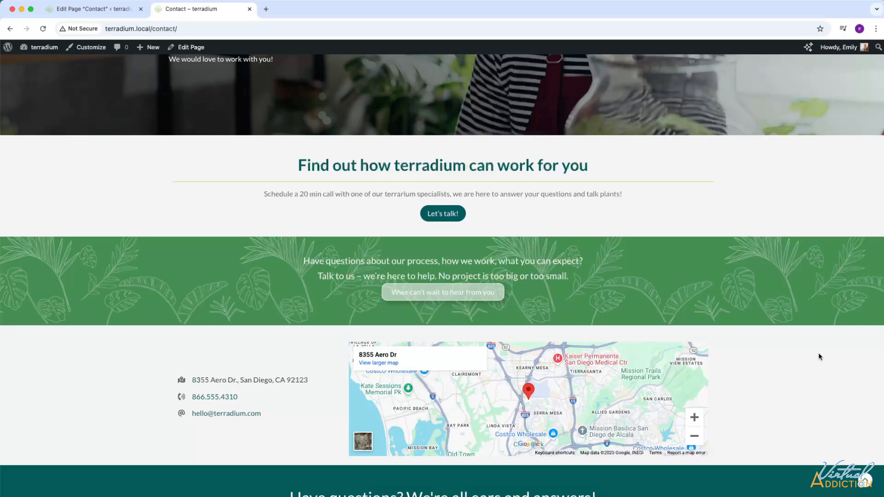
Step: Examine the contact section in the browser's responsive view at widths of 878 and 604 px, and return to the editor
{"action": "key", "text": "super+shift+m"}
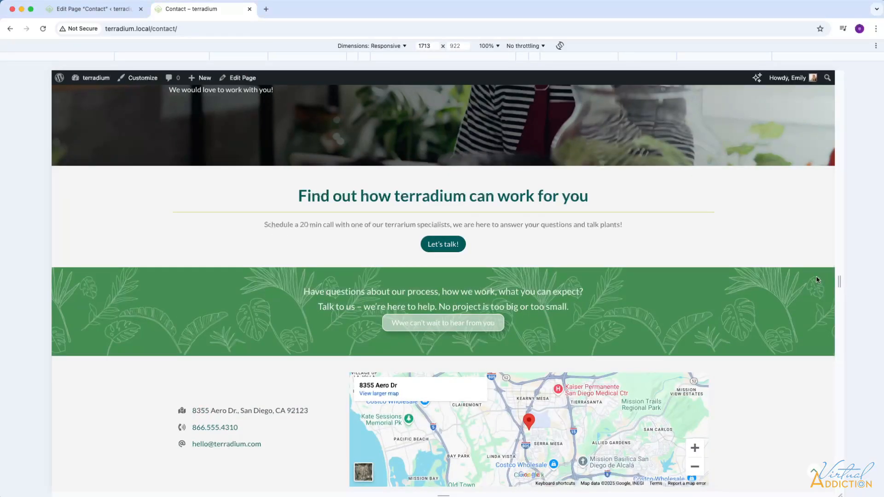
{"action": "left_click_drag", "start_coordinate": [839, 280], "coordinate": [652, 257]}
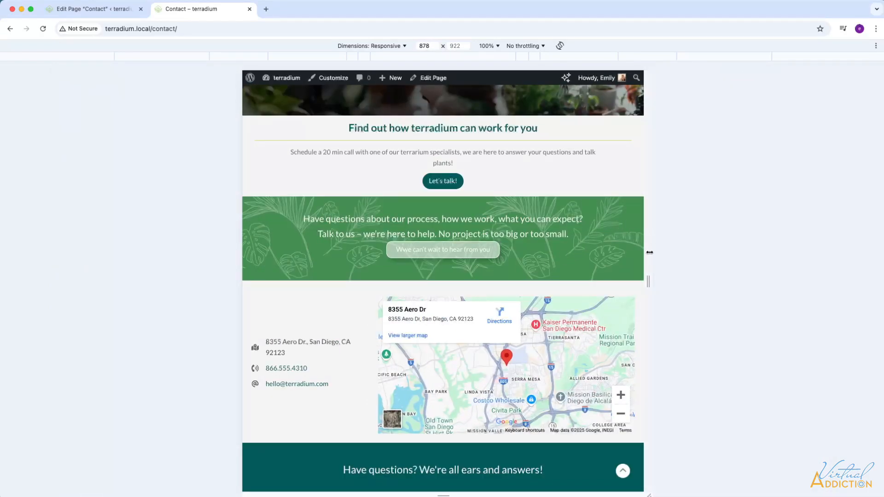
{"action": "left_click_drag", "start_coordinate": [649, 280], "coordinate": [585, 279]}
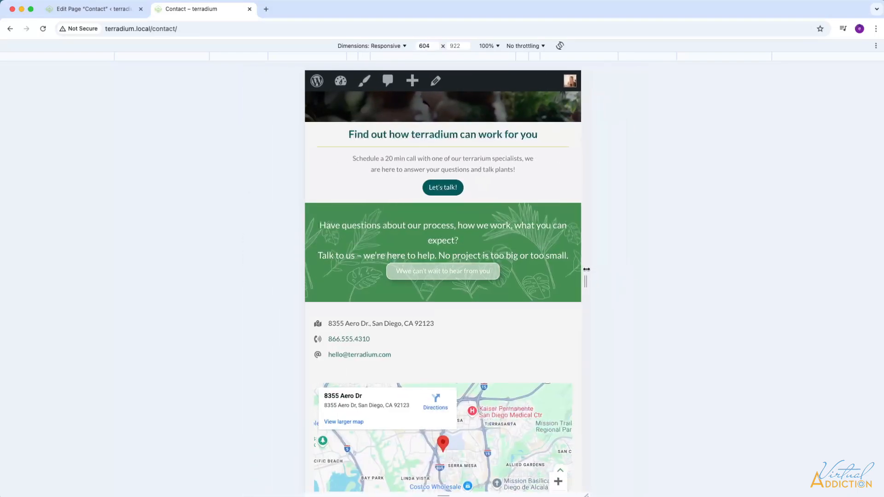
{"action": "scroll", "coordinate": [502, 290], "scroll_direction": "down", "scroll_amount": 3}
{"action": "scroll", "coordinate": [502, 291], "scroll_direction": "up", "scroll_amount": 2}
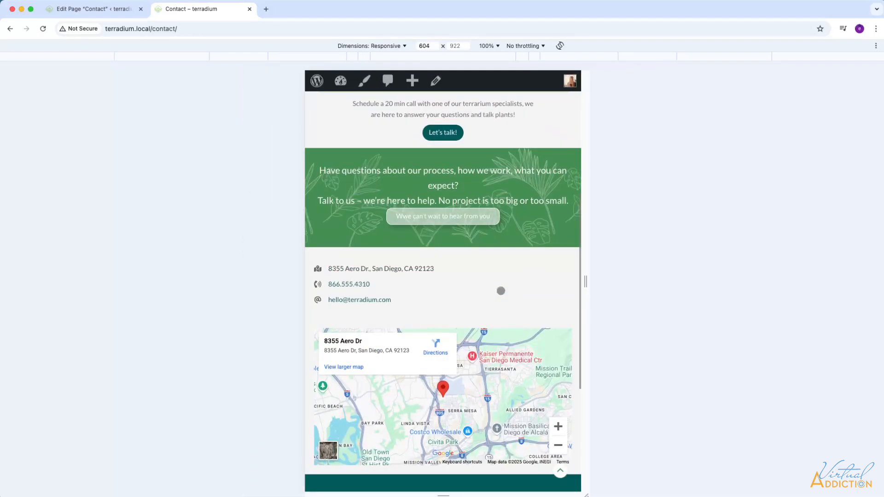
{"action": "left_click", "coordinate": [84, 9]}
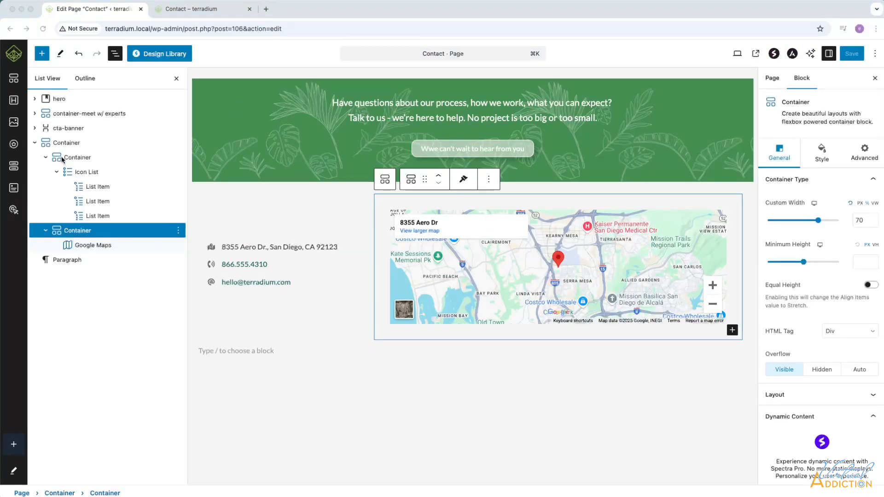
Step: Insert a Spectra Heading block below the contact section with the text "Contact details"
{"action": "left_click", "coordinate": [54, 142]}
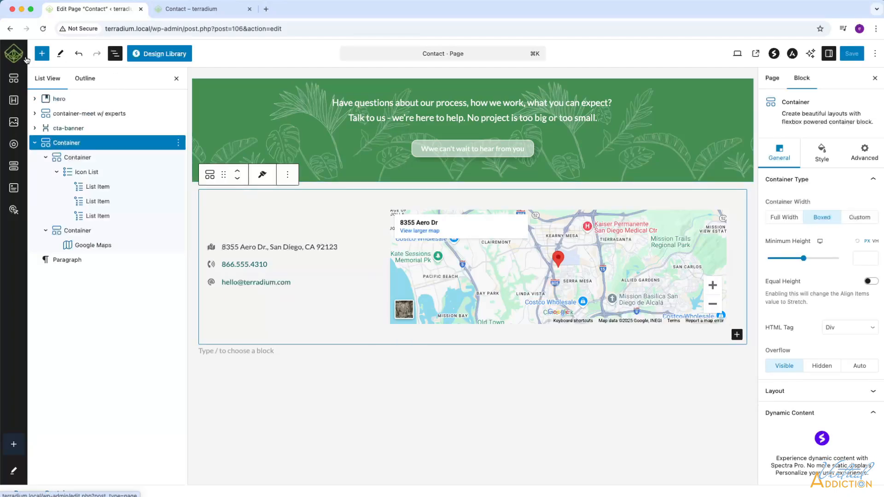
{"action": "left_click", "coordinate": [42, 54]}
{"action": "left_click", "coordinate": [108, 159]}
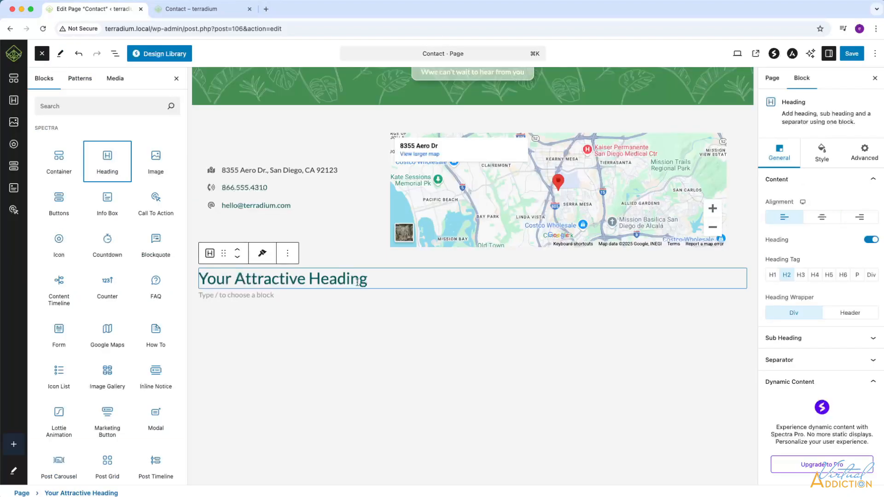
{"action": "left_click_drag", "start_coordinate": [371, 281], "coordinate": [201, 278]}
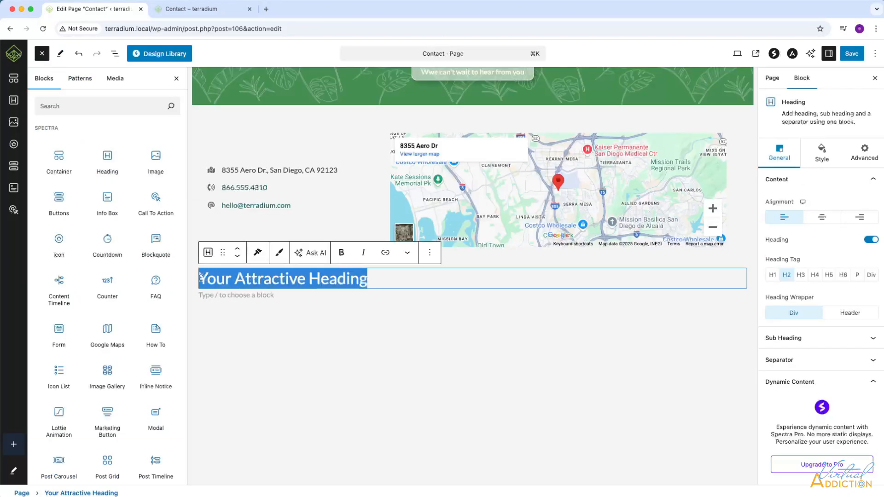
{"action": "type", "text": "Contact details"}
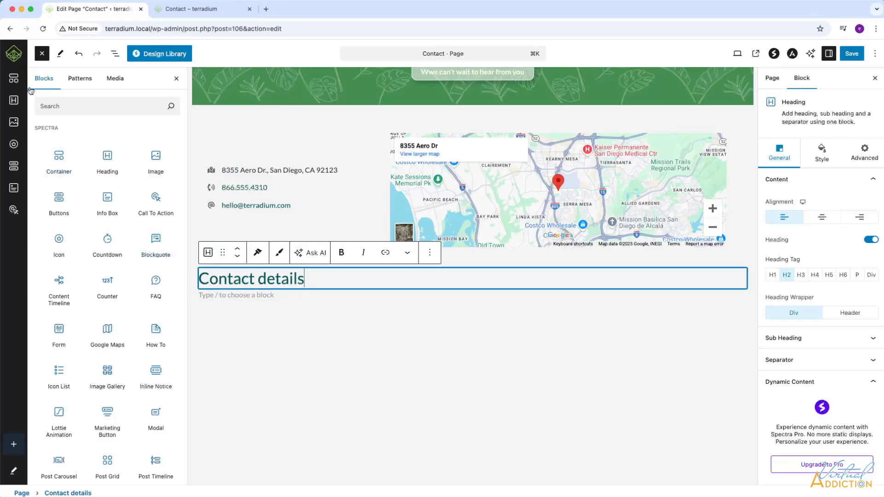
Step: Move the "Contact details" heading into the icon list's container, directly above the icon list
{"action": "left_click", "coordinate": [116, 54]}
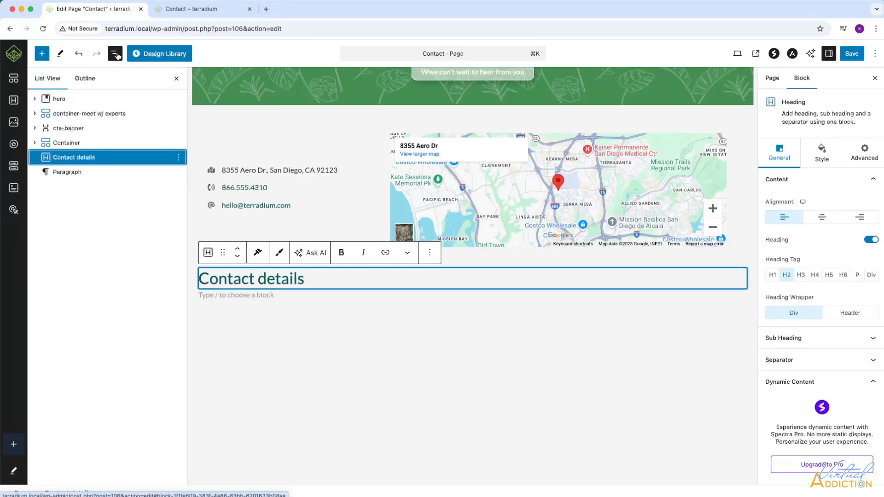
{"action": "left_click_drag", "start_coordinate": [39, 152], "coordinate": [74, 155]}
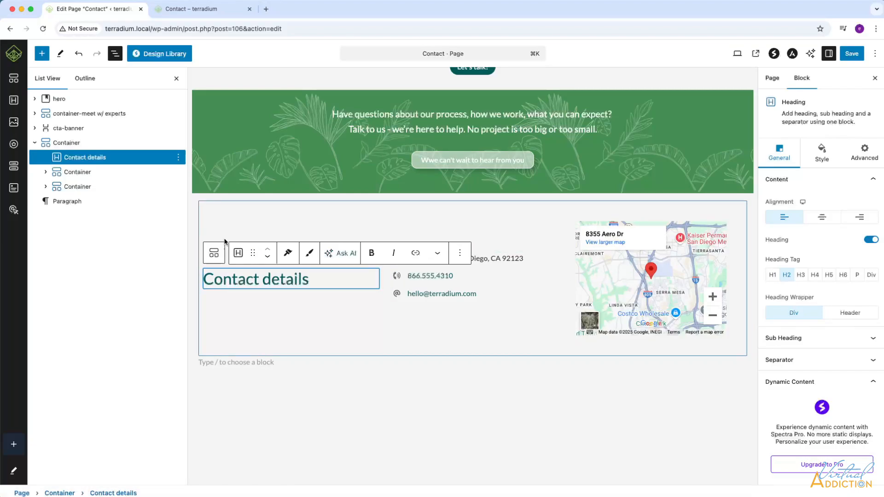
{"action": "left_click", "coordinate": [46, 171]}
{"action": "left_click_drag", "start_coordinate": [73, 158], "coordinate": [76, 168]}
{"action": "scroll", "coordinate": [365, 292], "scroll_direction": "down", "scroll_amount": 4}
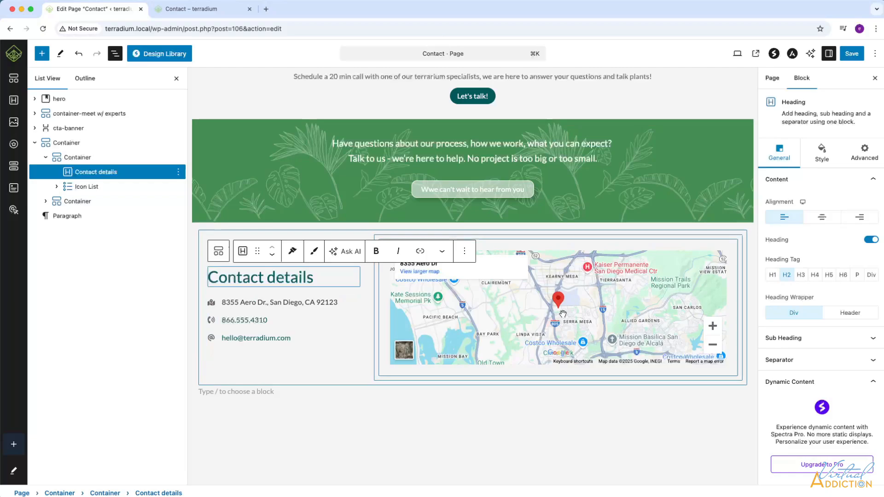
Step: Set the vertical alignment of items in the outer contact section container to Flex Start
{"action": "left_click", "coordinate": [63, 143]}
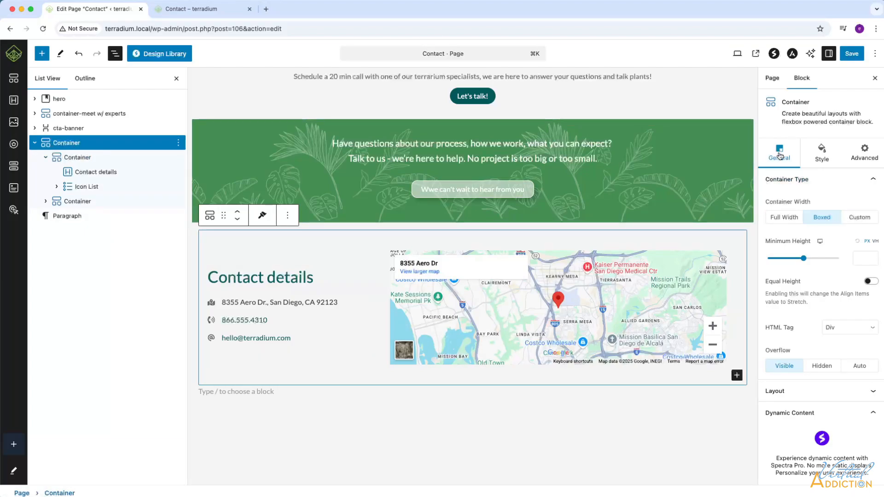
{"action": "left_click", "coordinate": [861, 391]}
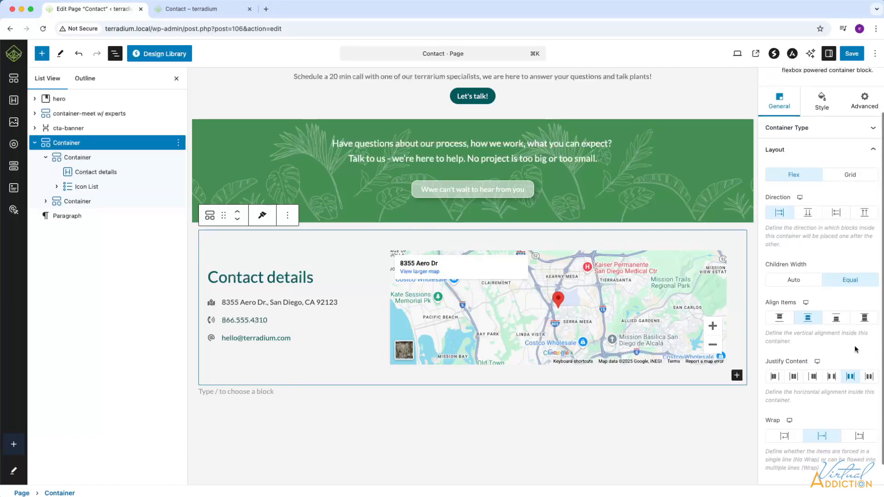
{"action": "scroll", "coordinate": [847, 332], "scroll_direction": "down", "scroll_amount": 2}
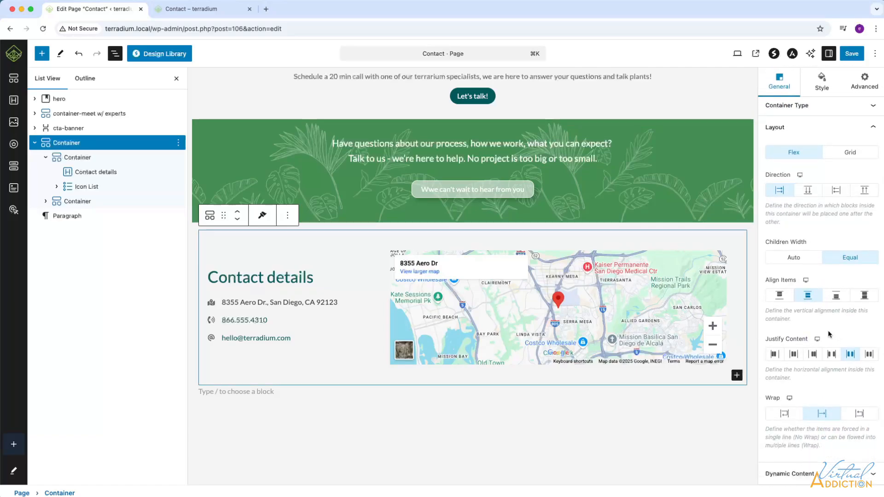
{"action": "left_click", "coordinate": [777, 296]}
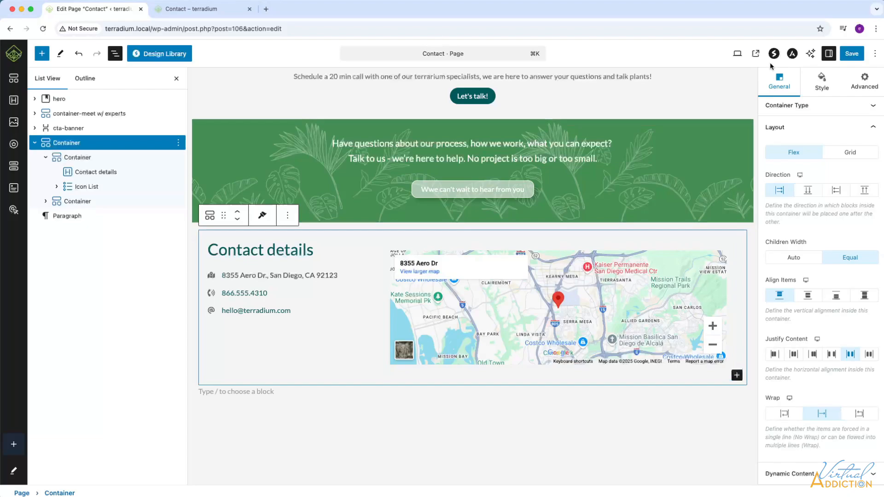
Step: Reload the live Contact page and widen the responsive view to about 1744 px to check the contact section's alignment
{"action": "left_click", "coordinate": [206, 14]}
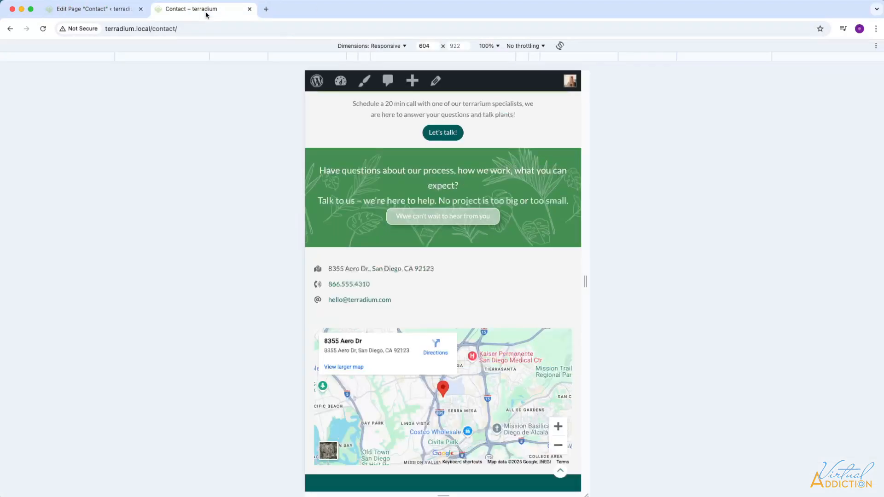
{"action": "left_click", "coordinate": [44, 29]}
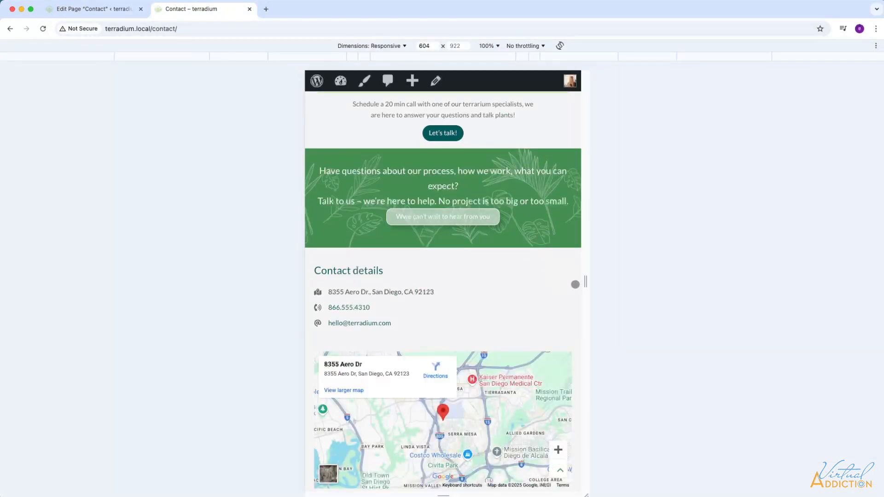
{"action": "left_click_drag", "start_coordinate": [586, 282], "coordinate": [848, 282]}
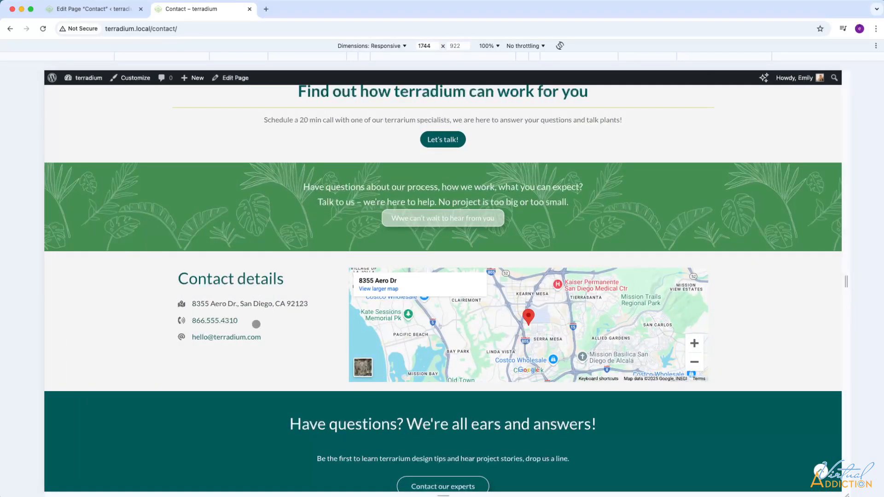